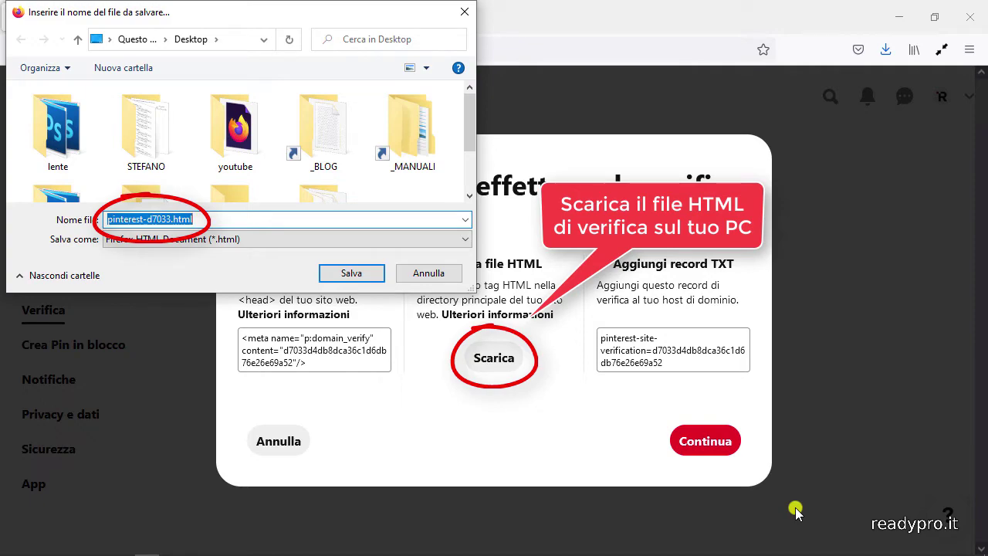
- Save Pinterest's verification file pinterest-d7033.html to the Desktop
left_click(351, 273)
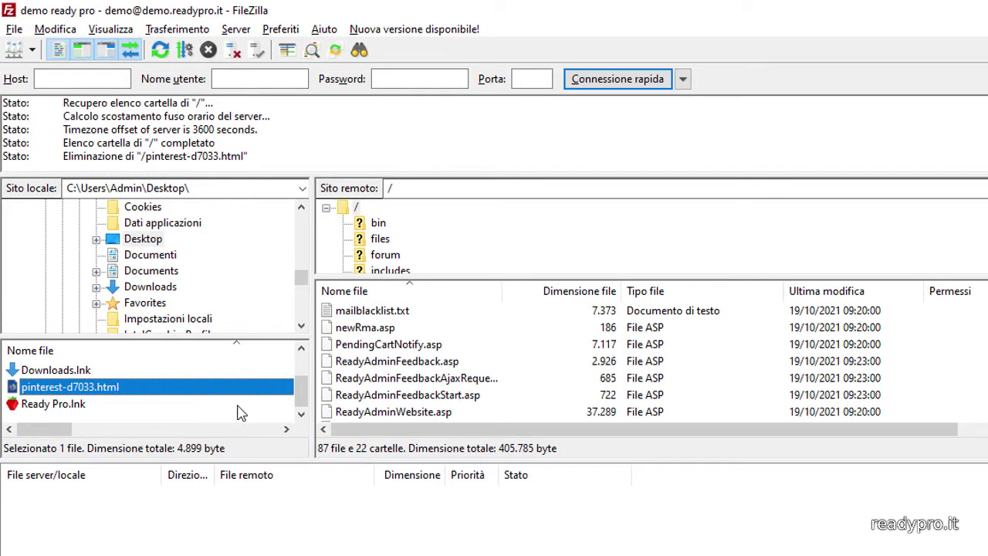
- Upload pinterest-d7033.html from the local pane to the site's remote root folder
left_click(236, 392)
right_click(236, 392)
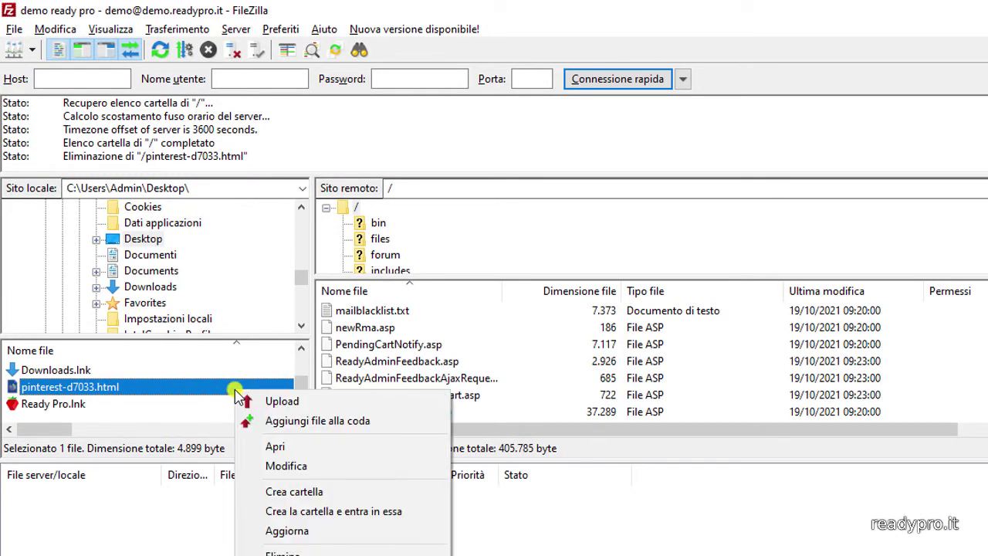
left_click(286, 400)
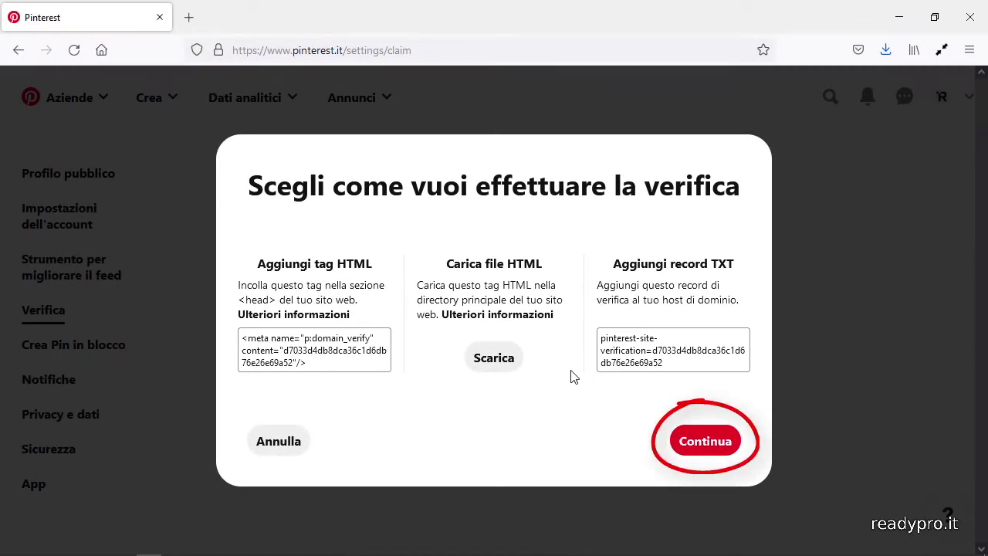
left_click(704, 445)
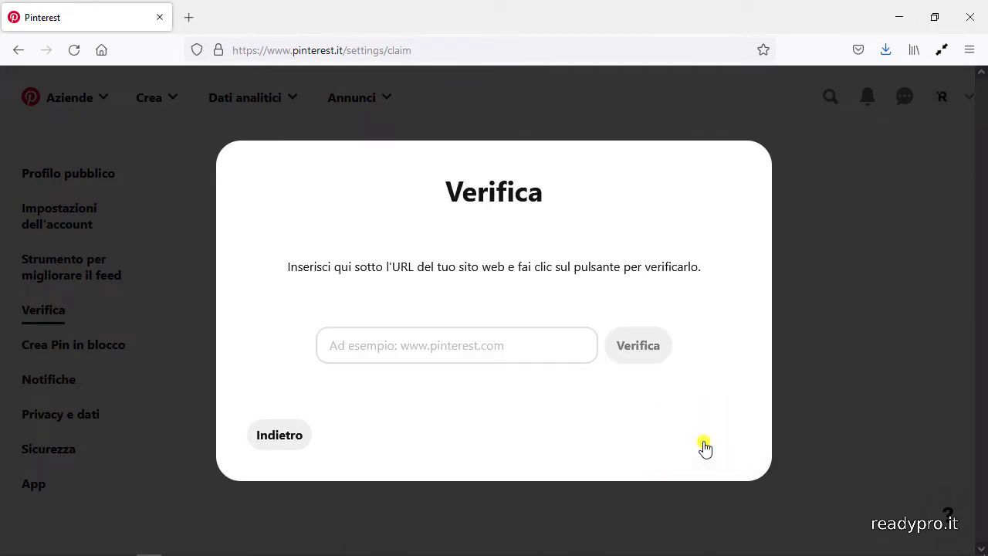
left_click(575, 348)
type("https://demo.readypro.it/")
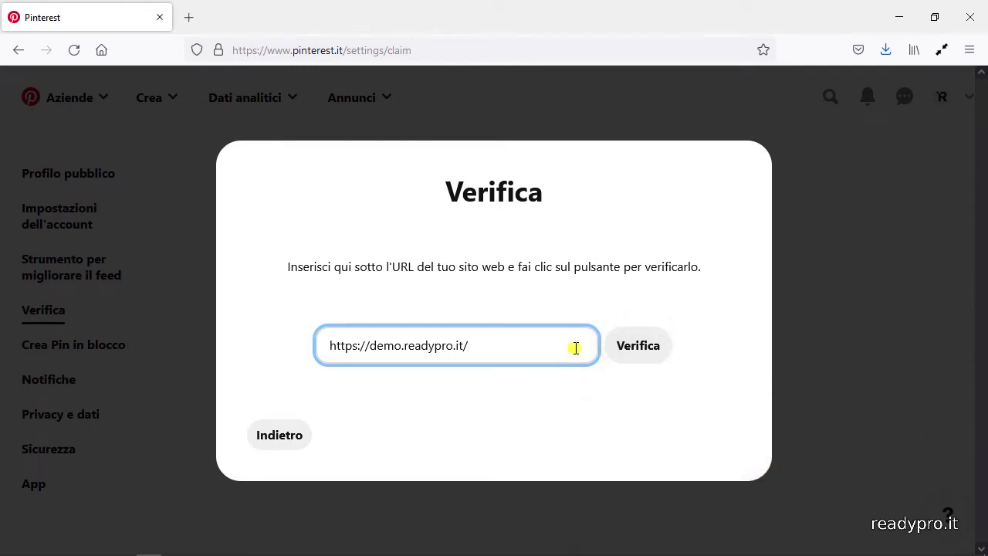
left_click(638, 353)
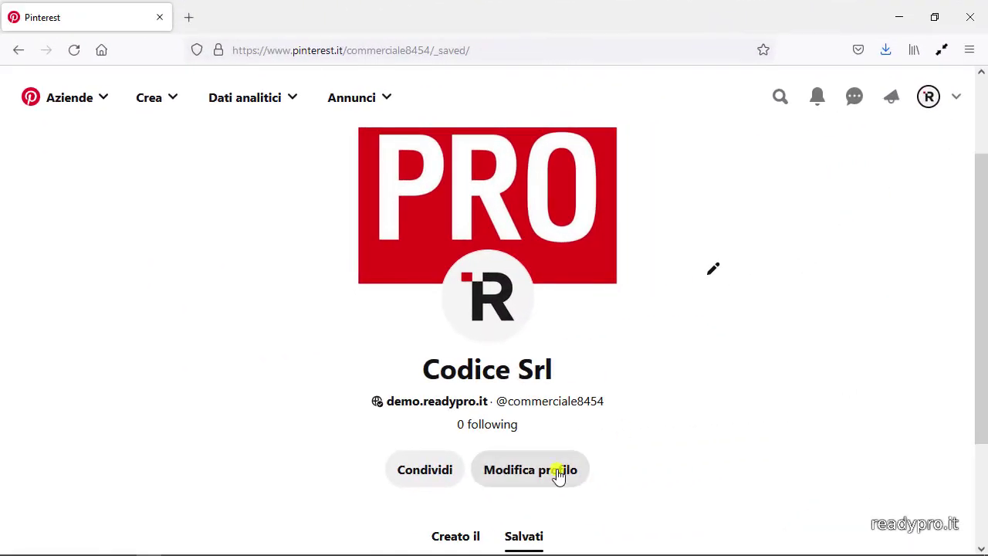
left_click(559, 472)
scroll(559, 473, "down", 5)
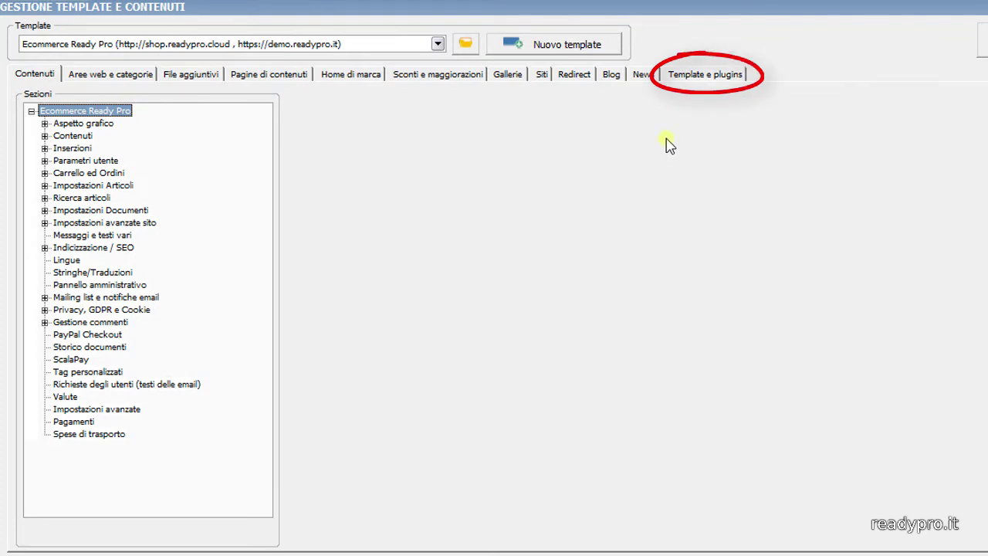
- Install Plugin Pinterest from the Social Marketing group in Template e plugins
left_click(691, 74)
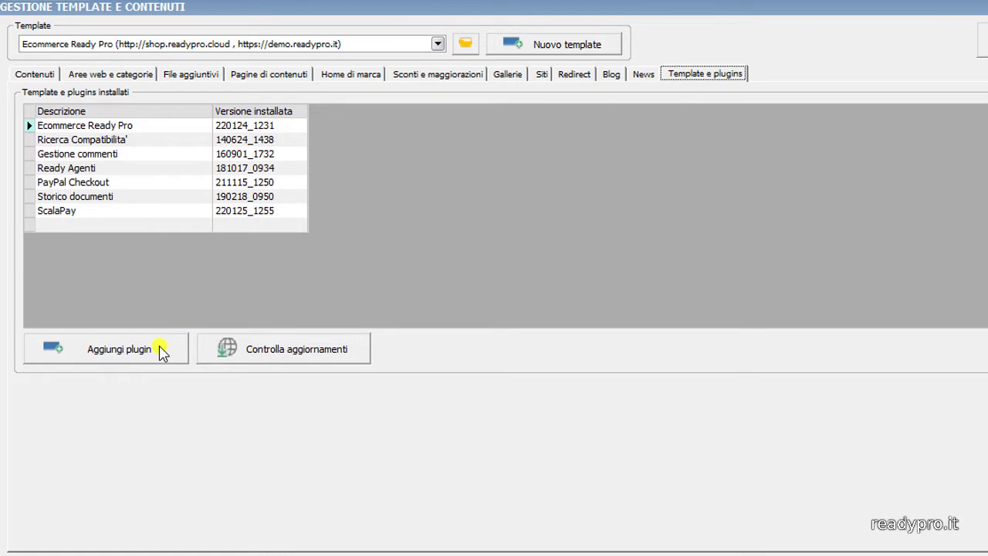
left_click(160, 350)
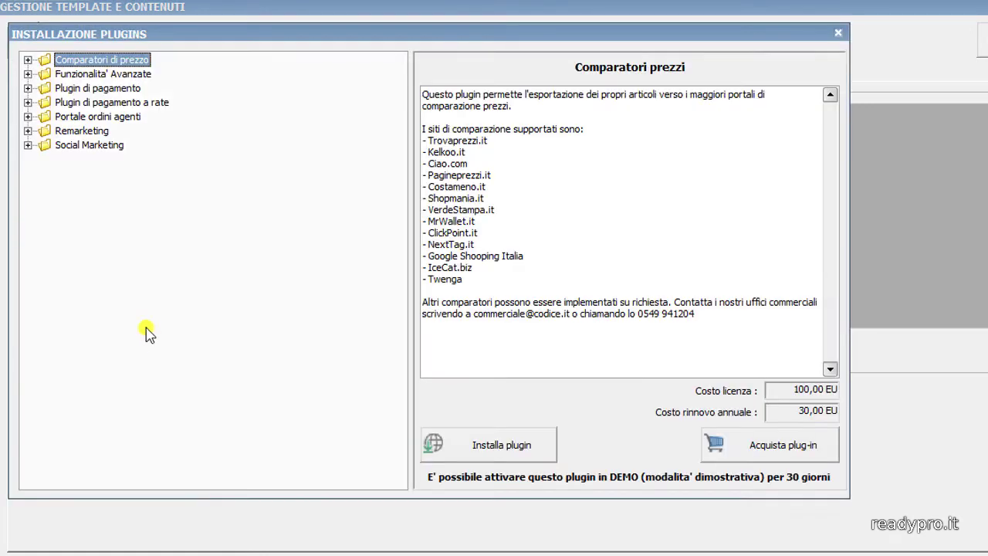
left_click(29, 147)
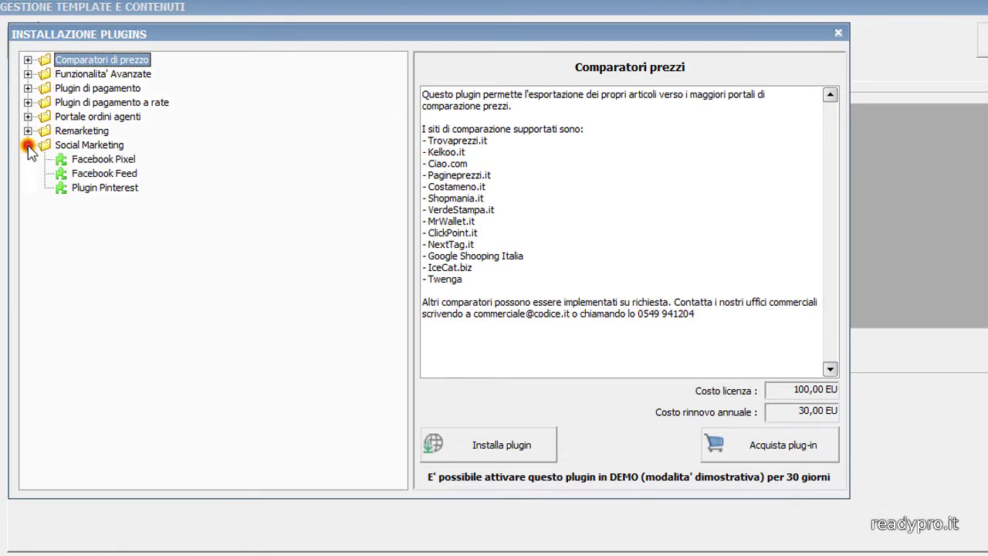
left_click(110, 190)
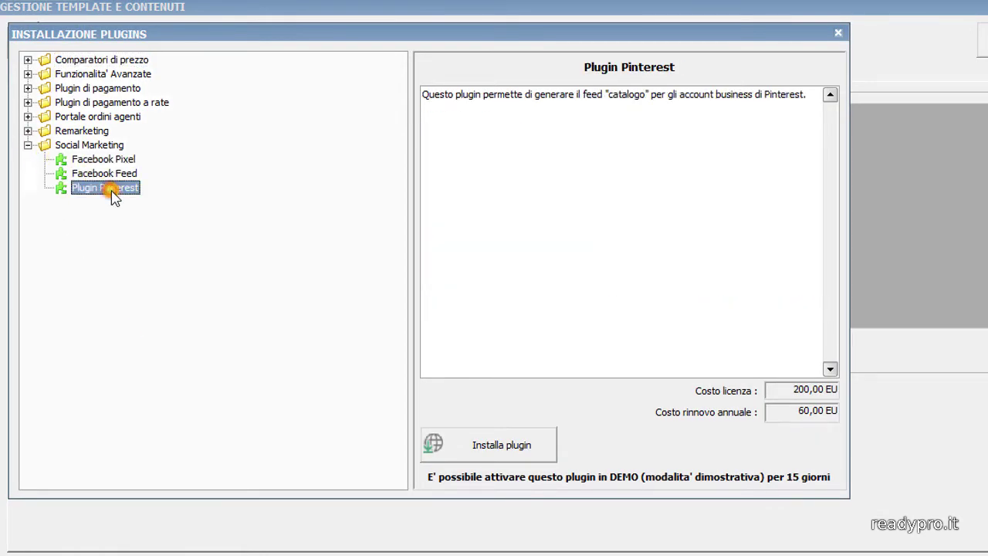
left_click(477, 447)
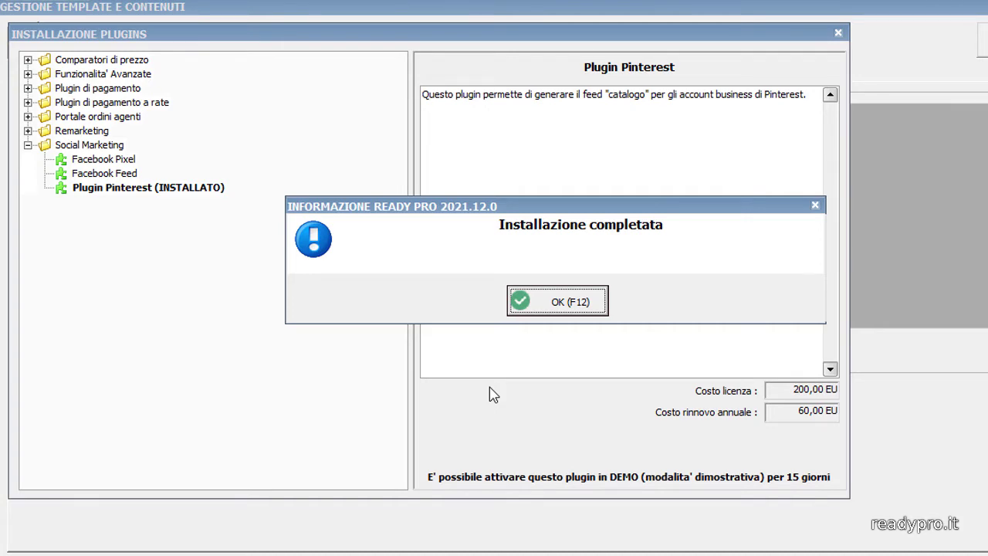
left_click(553, 301)
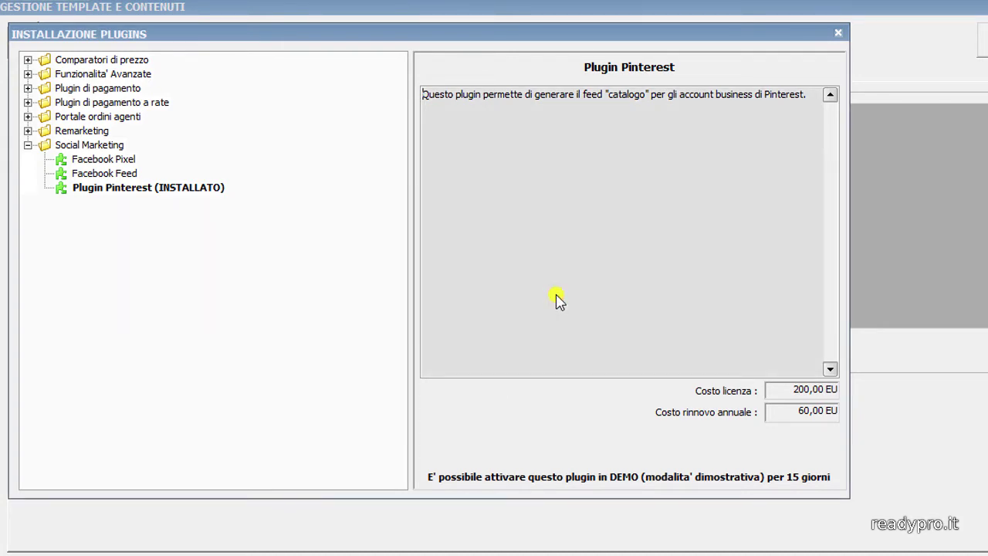
left_click(838, 36)
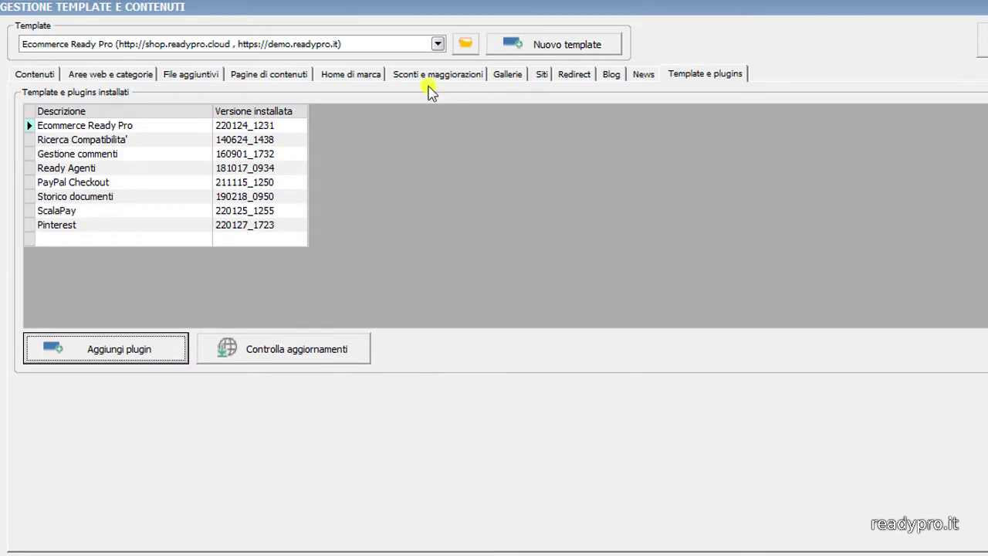
left_click(36, 74)
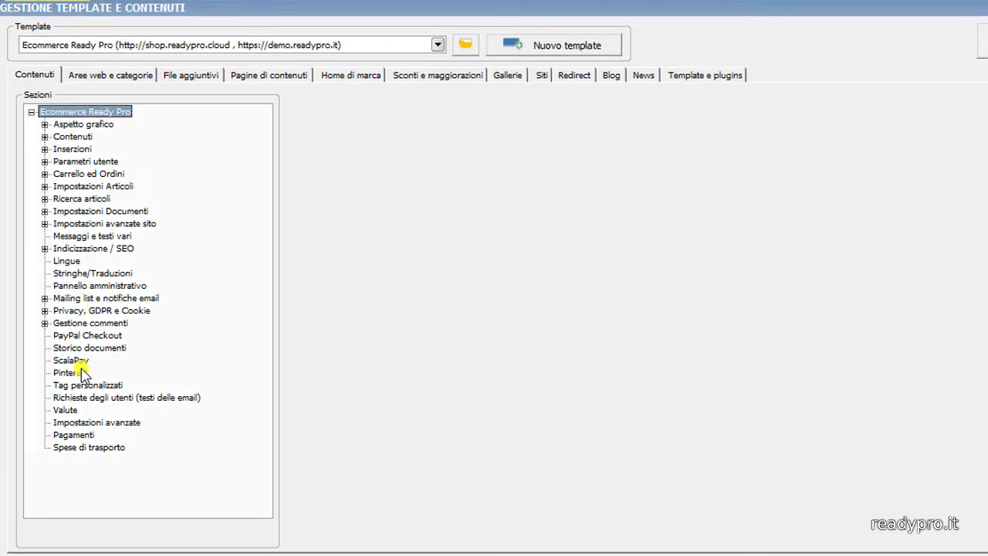
- Set the Pinterest section's Listino prezzi to Listino Marketplace
left_click(82, 373)
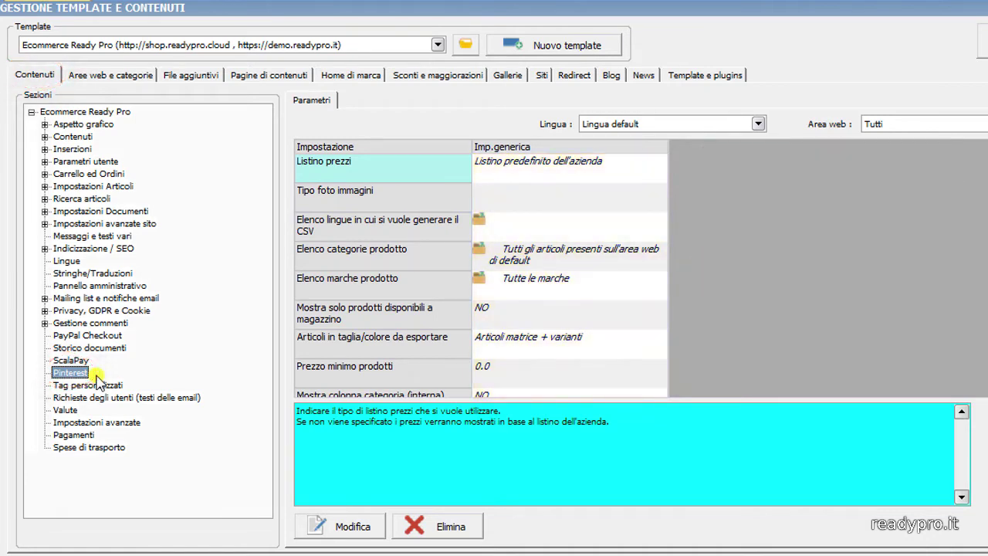
double_click(525, 169)
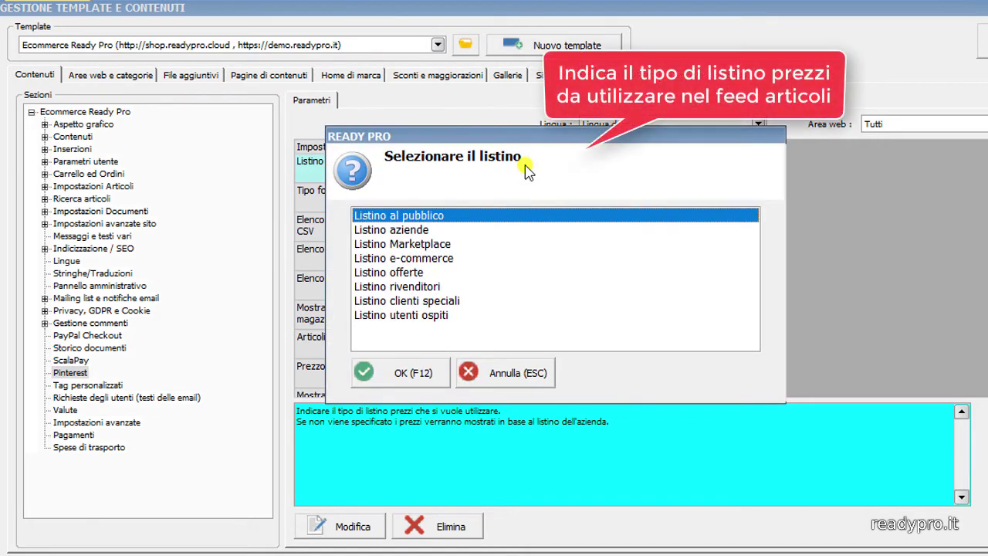
left_click(445, 244)
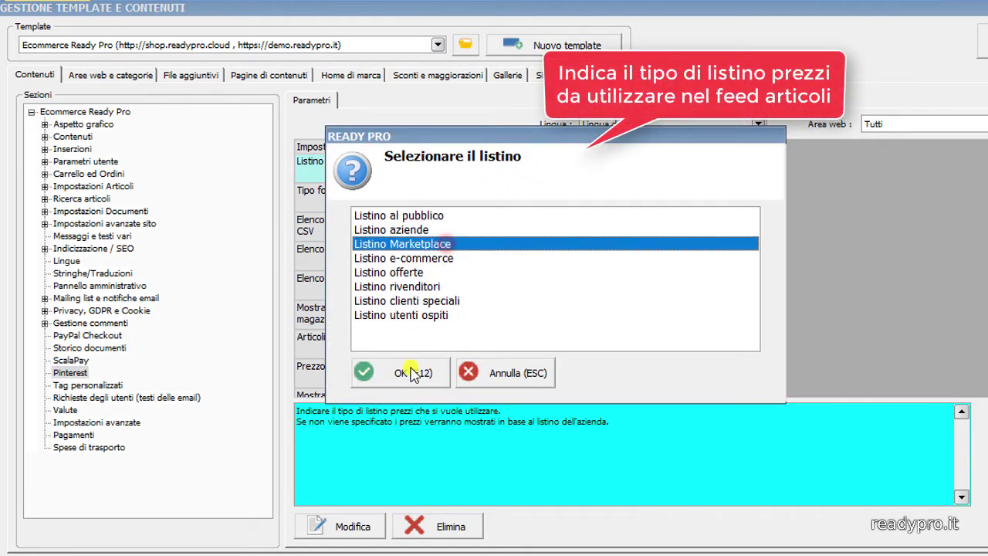
left_click(409, 374)
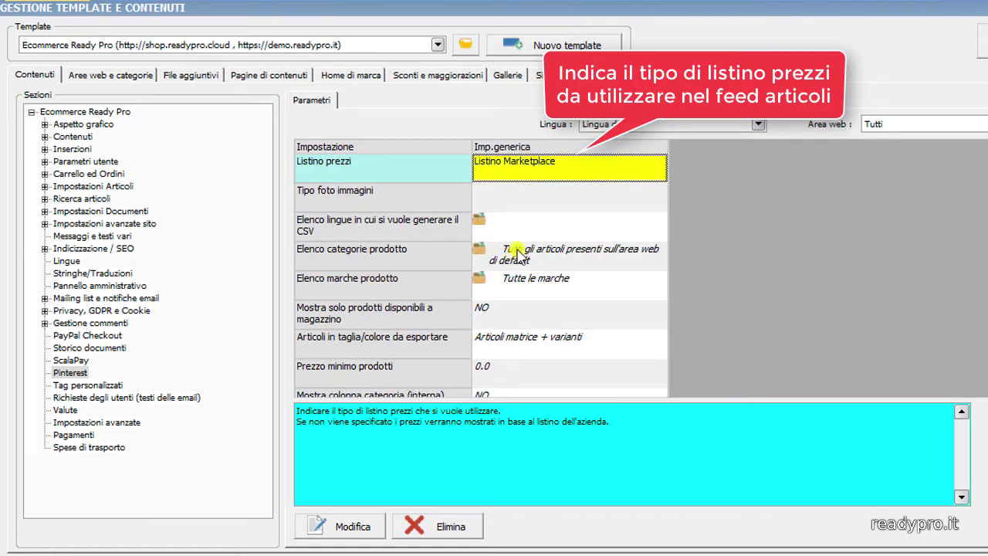
- Set Tipo foto immagini to the 600x900 Foto Pinterest image type
double_click(542, 205)
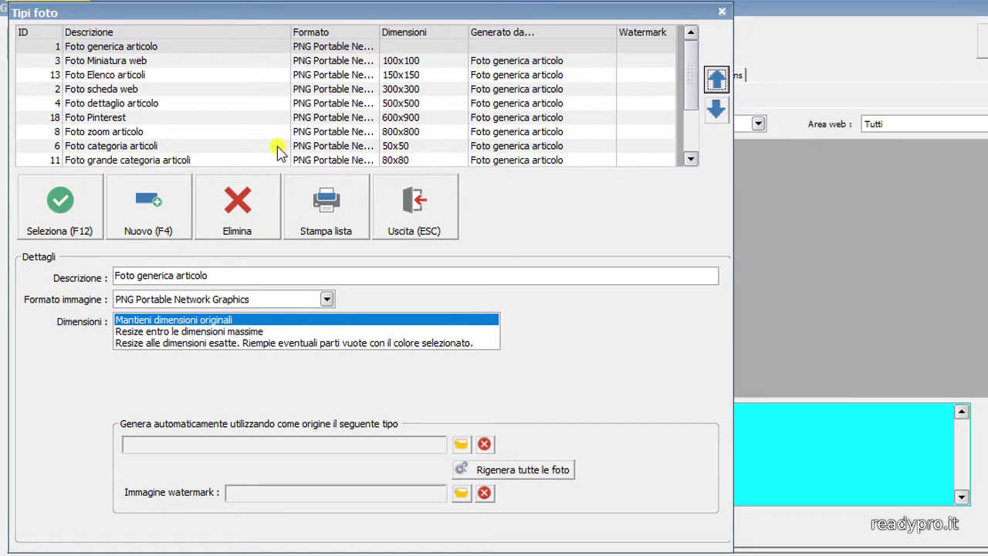
left_click(237, 117)
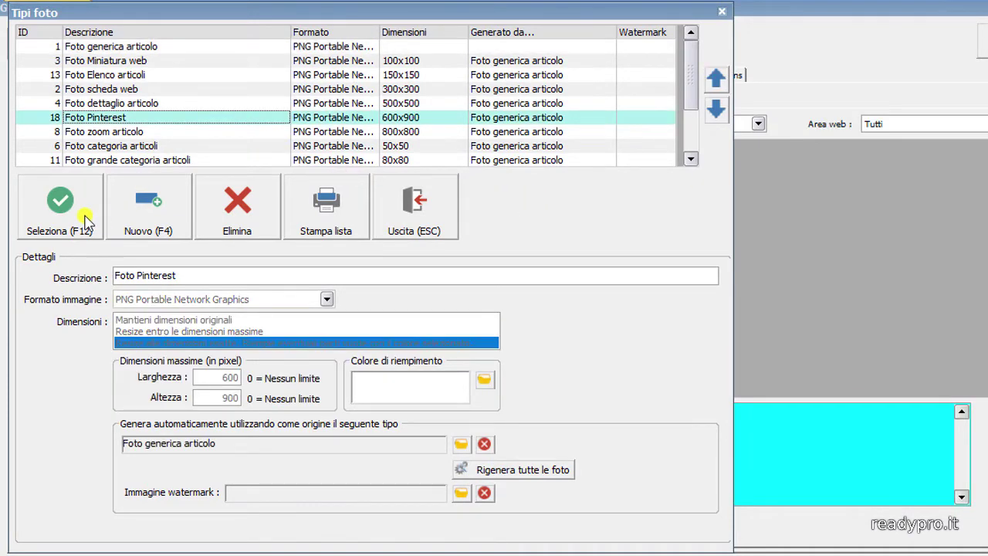
left_click(84, 221)
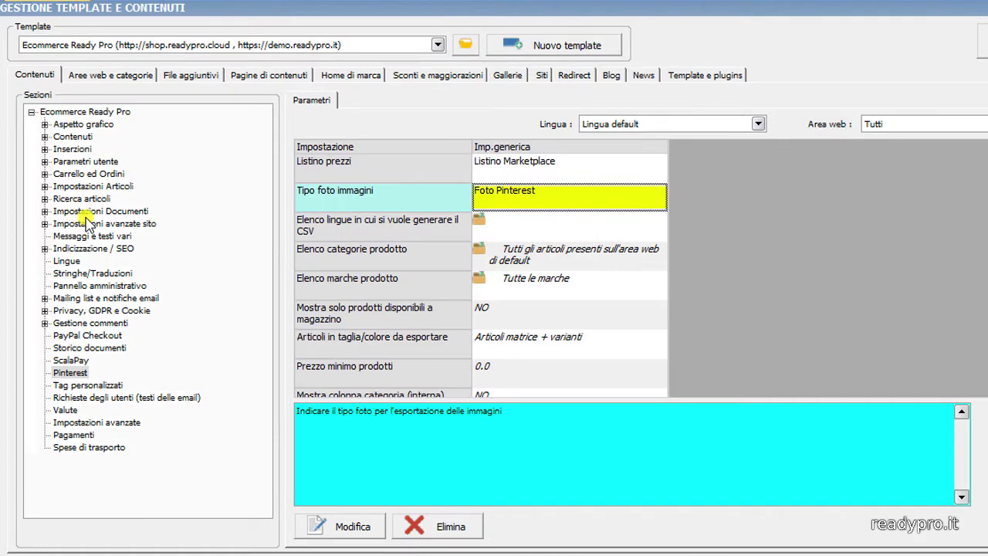
- Add the it-it language entry mapped to Italiano in Elenco lingue
double_click(527, 219)
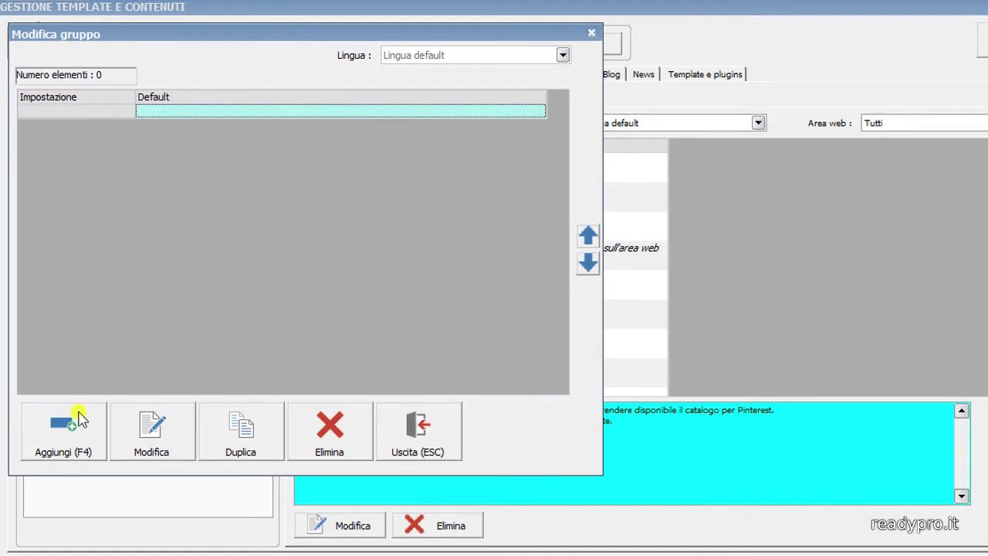
left_click(66, 437)
double_click(353, 137)
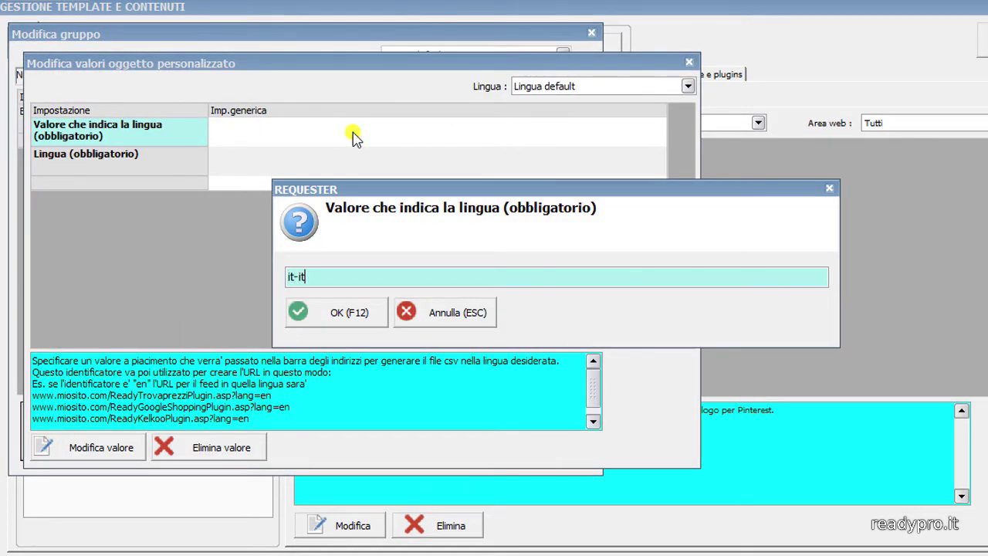
left_click(324, 312)
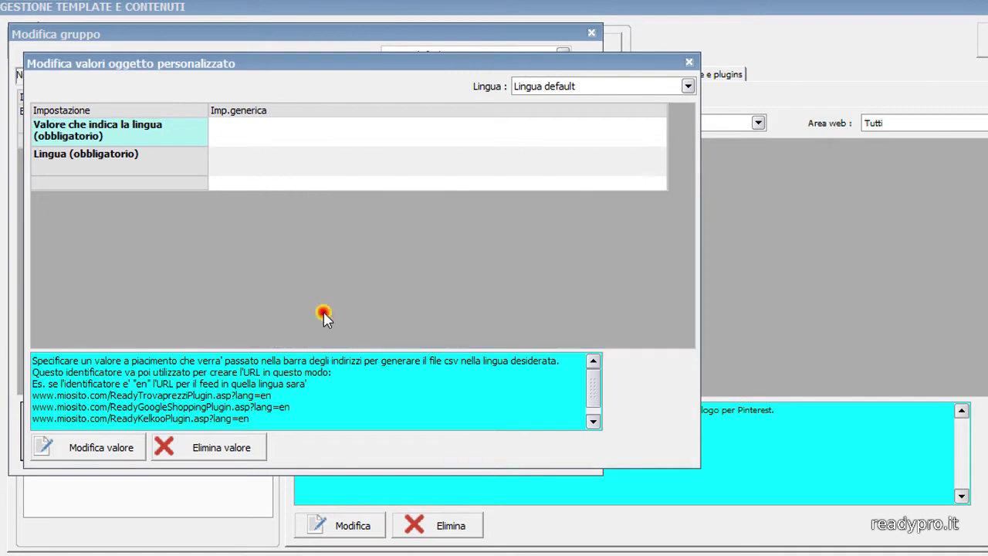
double_click(348, 168)
left_click(403, 370)
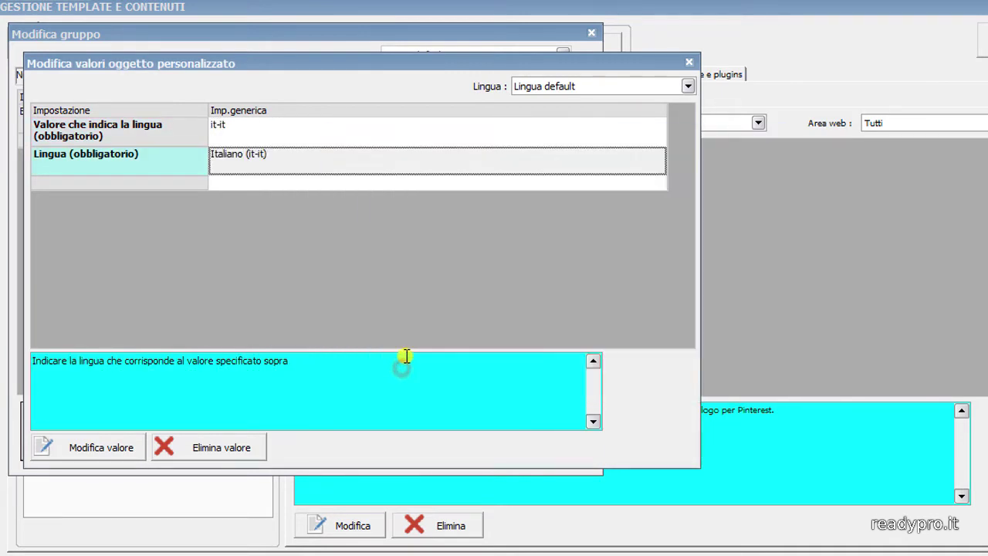
left_click(690, 61)
- Add the en-GB entry mapped to Inglese and save the two-language list
left_click(96, 432)
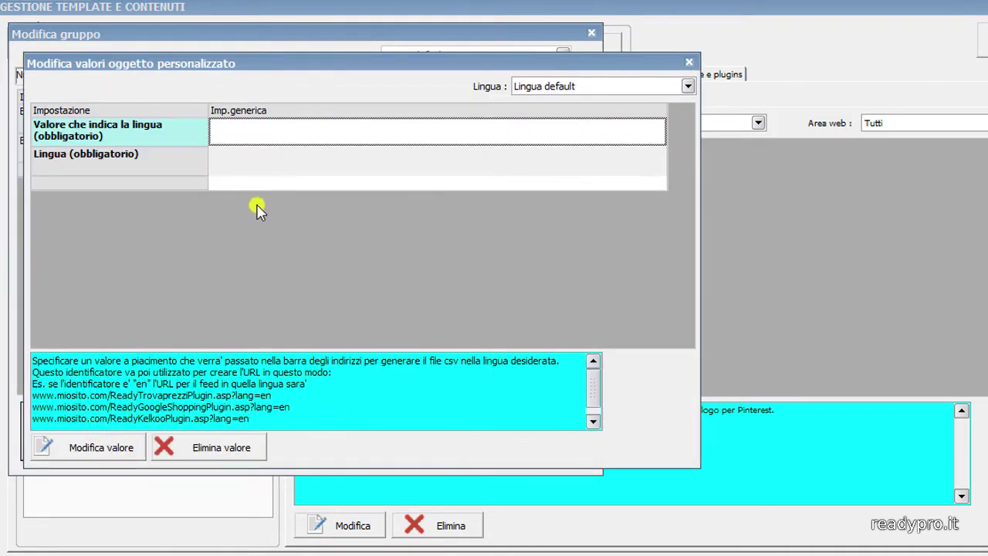
double_click(270, 141)
type("en")
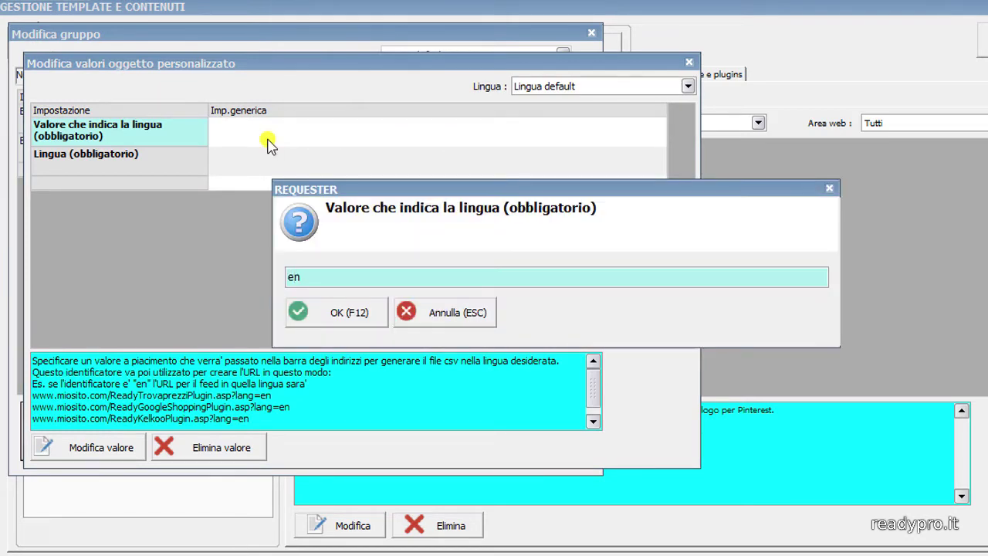
type("-GB")
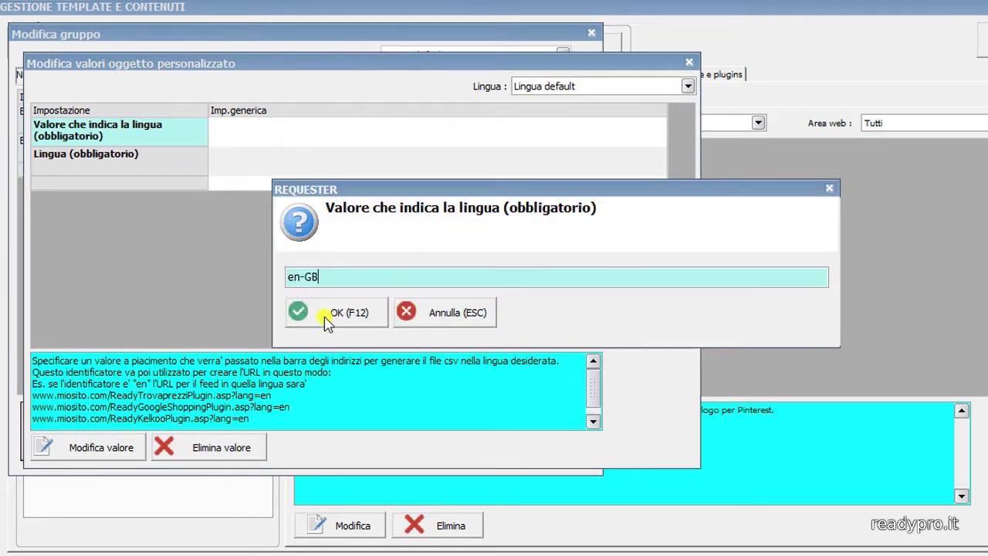
left_click(324, 318)
double_click(300, 168)
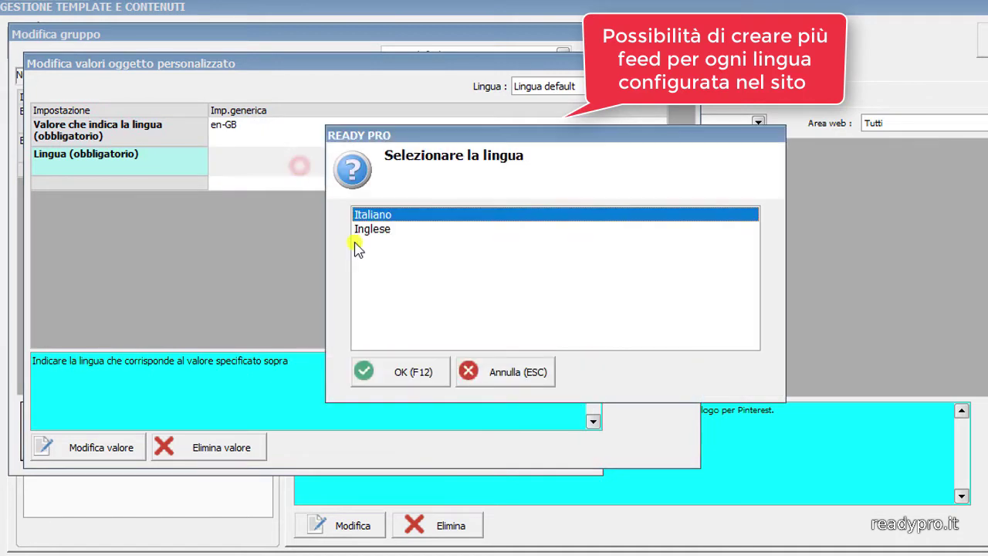
left_click(391, 229)
left_click(409, 370)
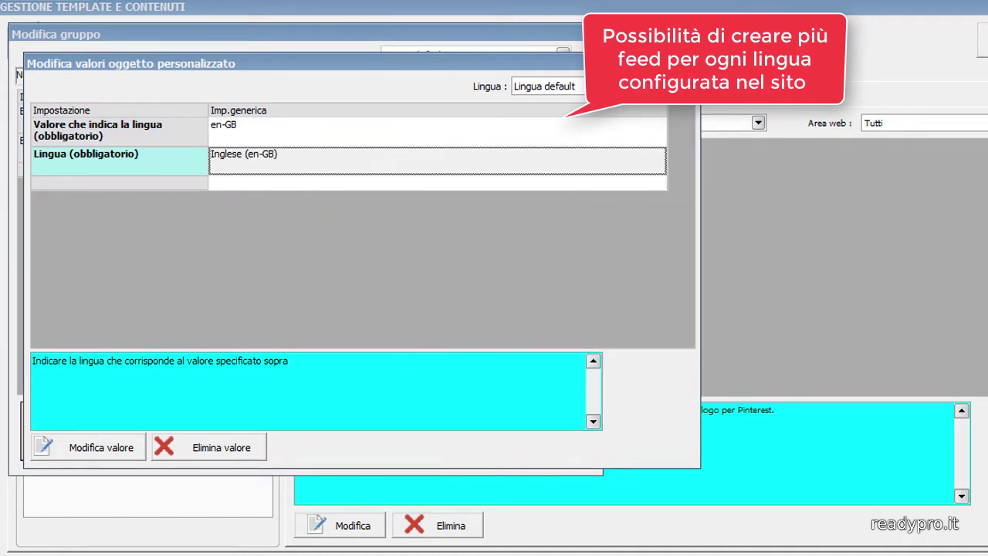
key("Escape")
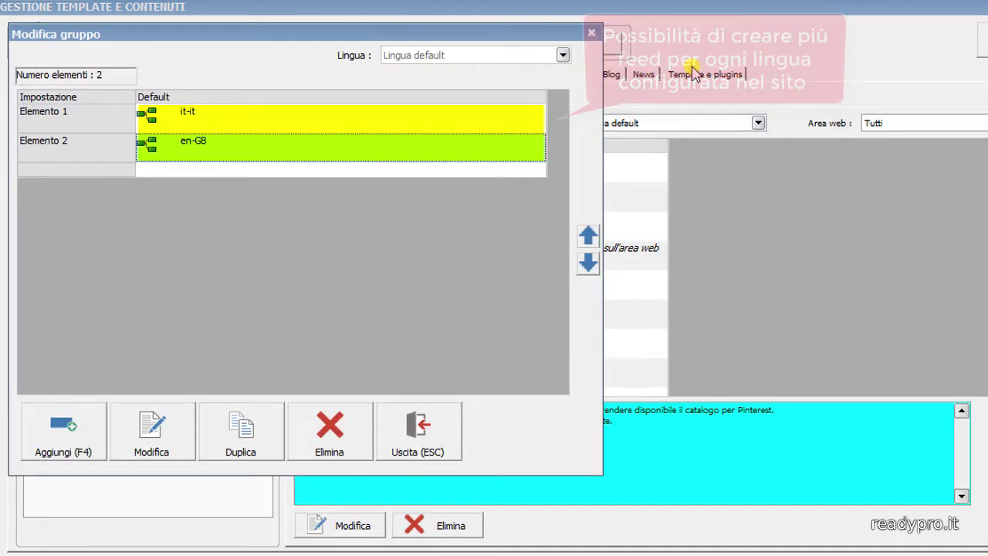
left_click(594, 34)
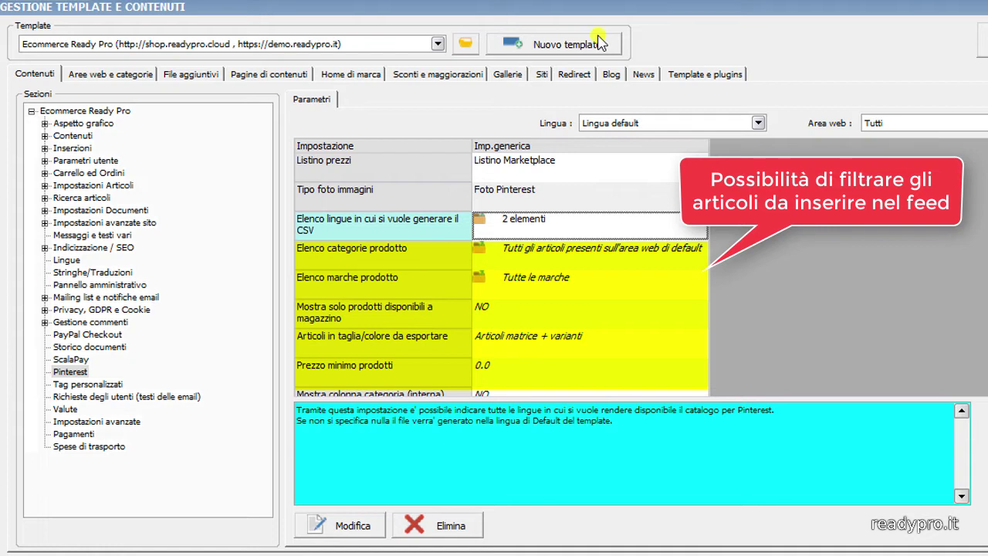
- Add Computers/Notebook as the only entry in Elenco categorie prodotto
double_click(632, 254)
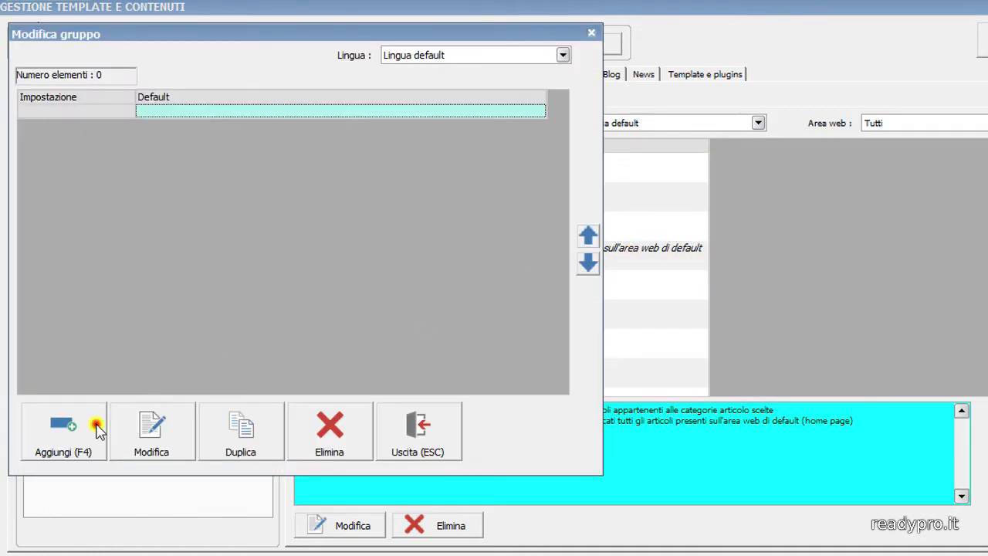
left_click(98, 430)
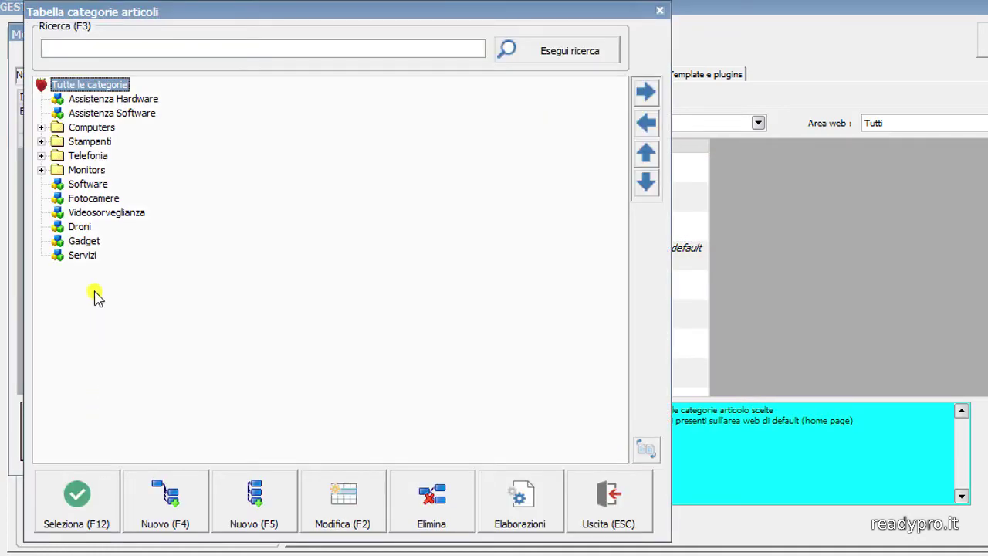
left_click(41, 127)
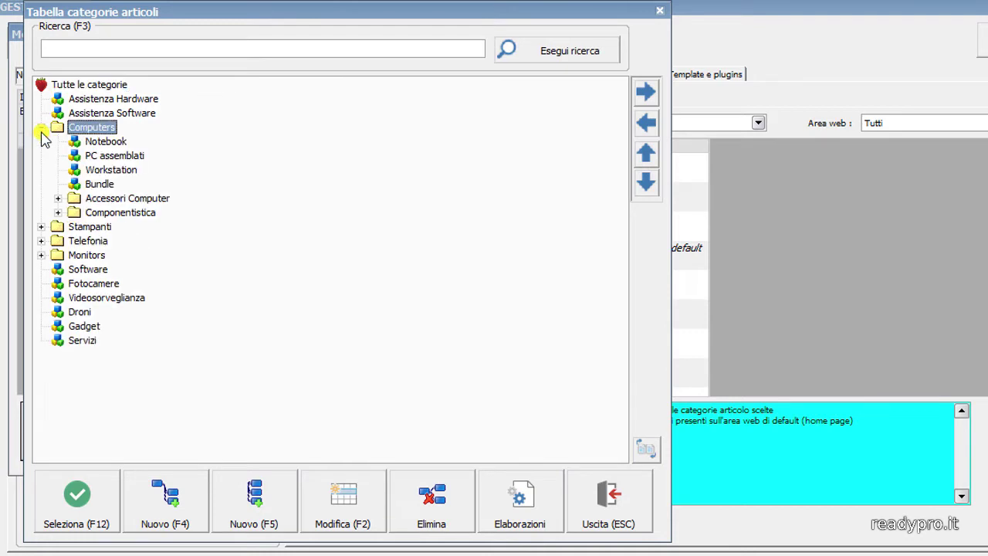
left_click(94, 142)
left_click(95, 517)
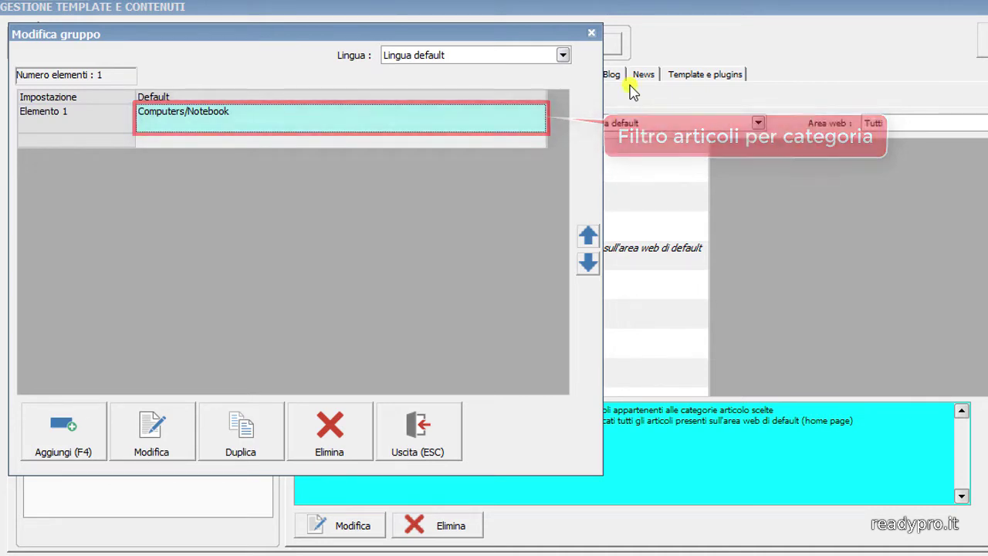
left_click(593, 33)
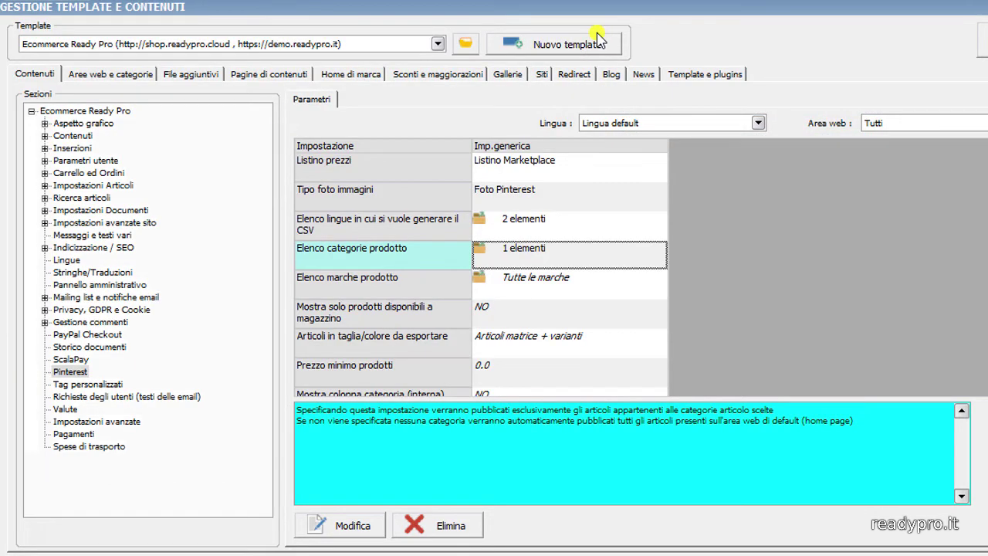
scroll(631, 296, "down", 1)
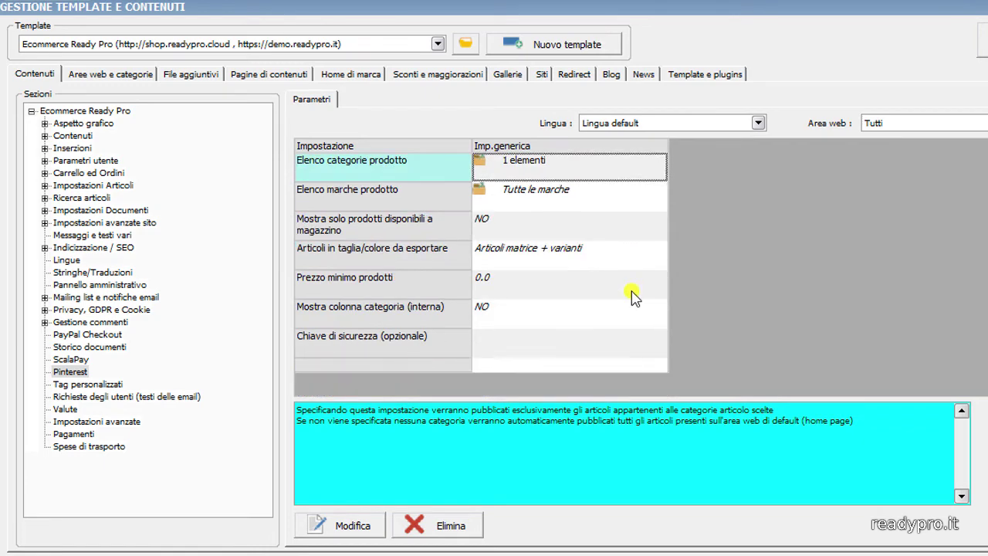
- Enter a security key in Chiave di sicurezza (opzionale) for the Pinterest feed
double_click(602, 348)
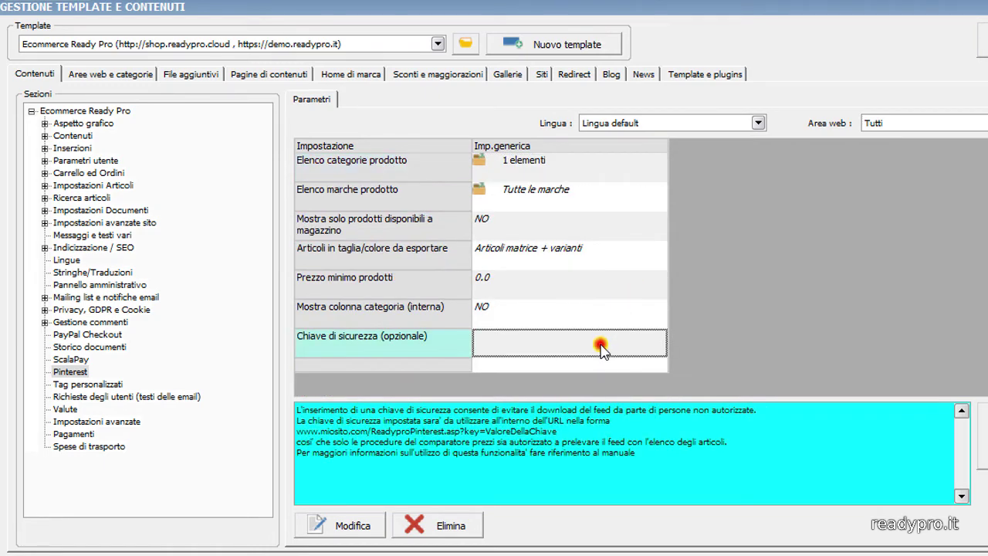
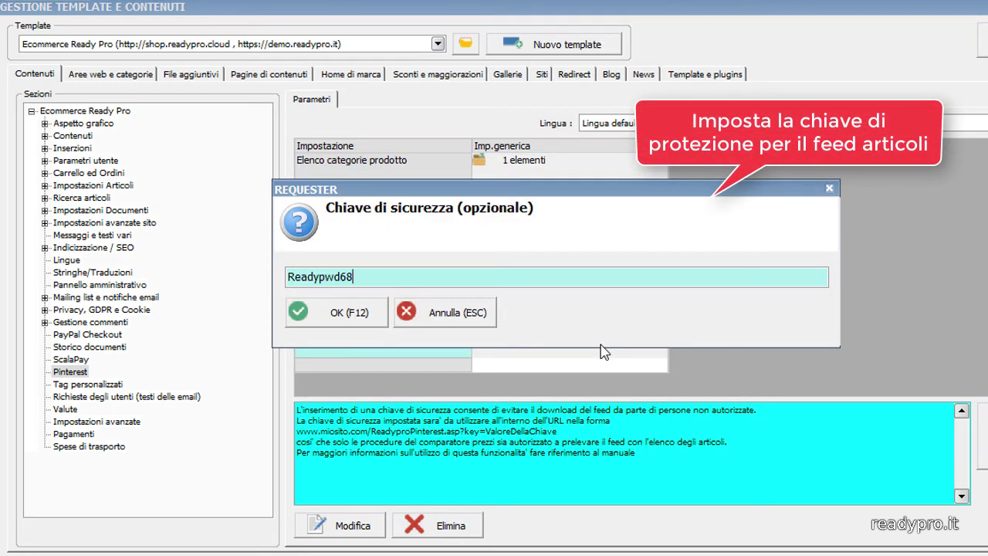
left_click(356, 315)
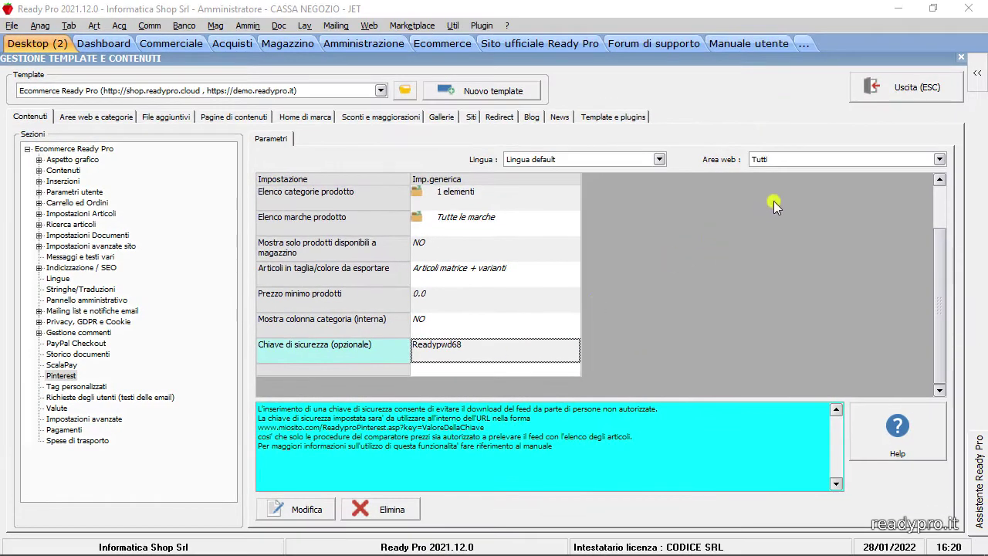
- Close Gestione template e contenuti and run Aggiornamento sito
left_click(876, 91)
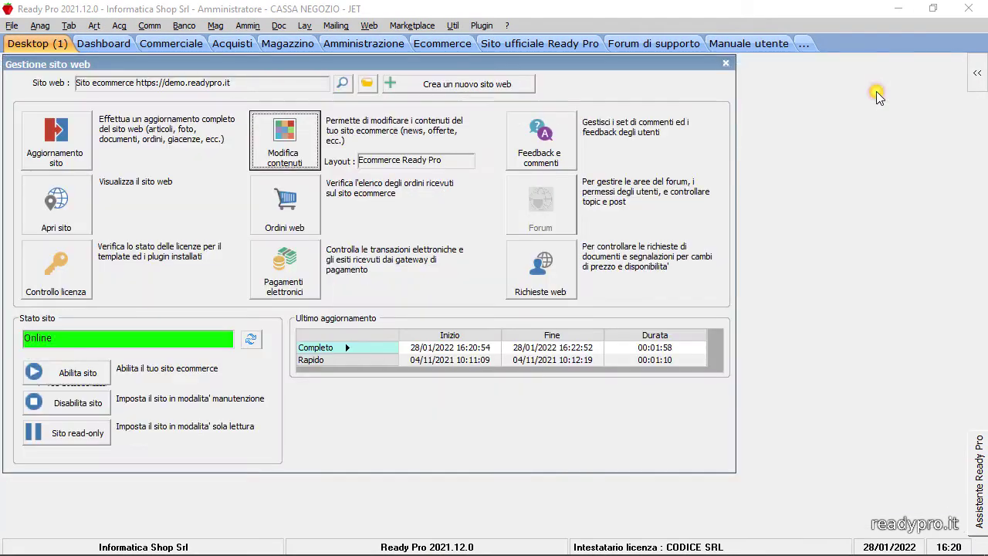
left_click(77, 159)
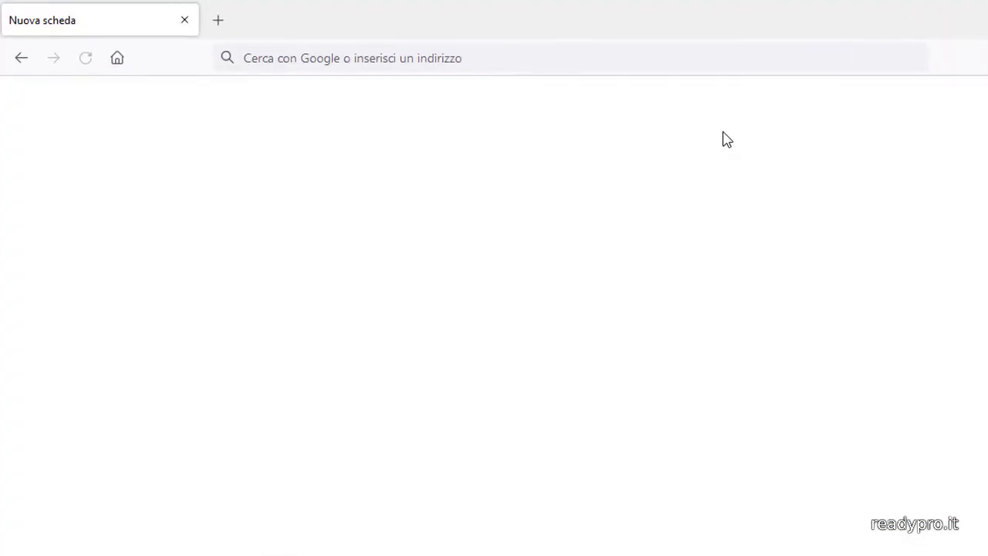
left_click(745, 55)
type("https://demo.readypro.it")
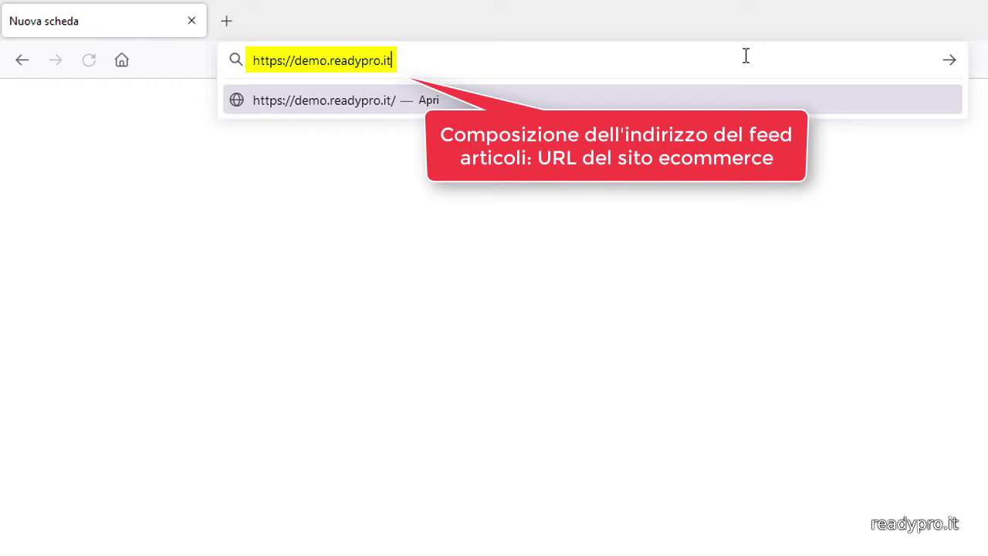
type("/ReadyproPinterest.asp")
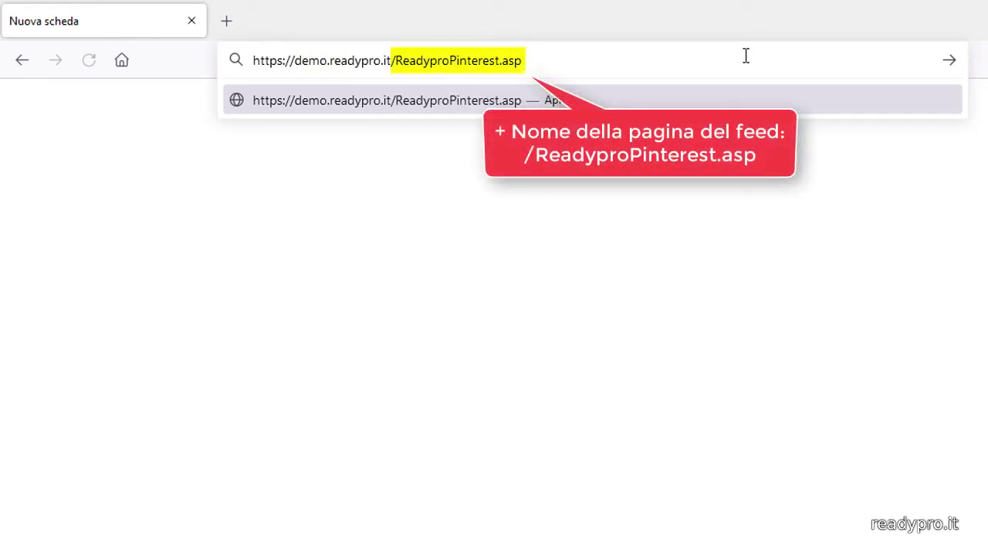
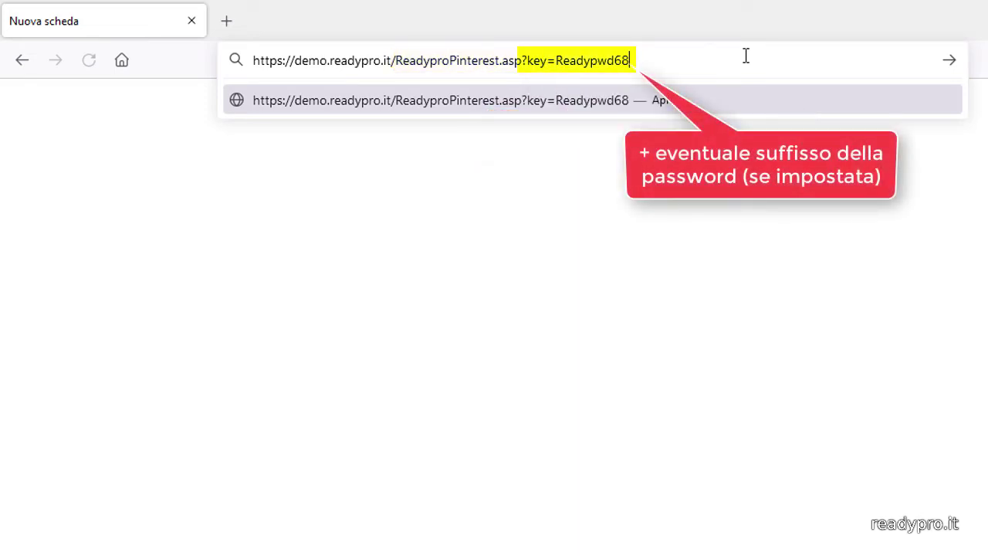
key("Return")
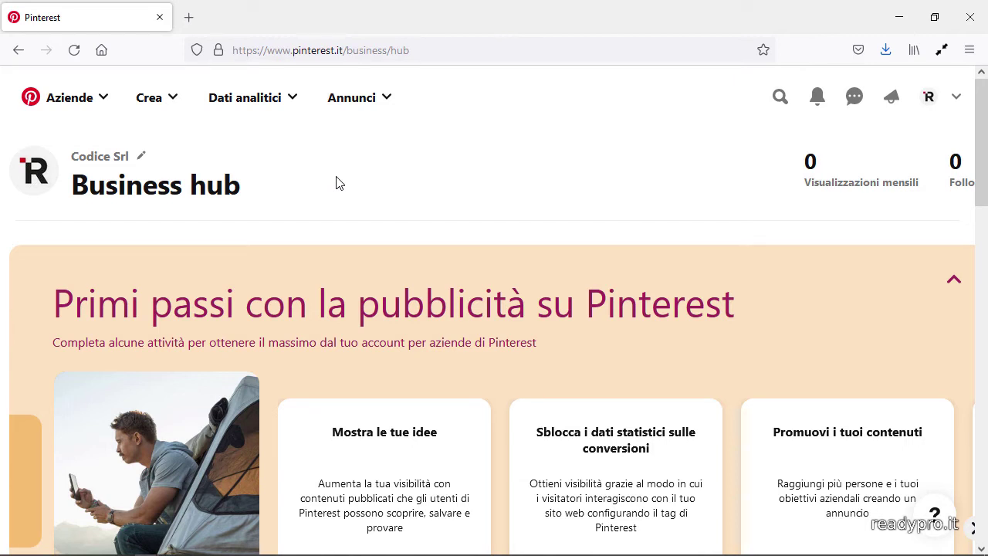
- Go from the Pinterest ads menu to the product catalogues page and start a new CSV data source
left_click(336, 178)
left_click(378, 101)
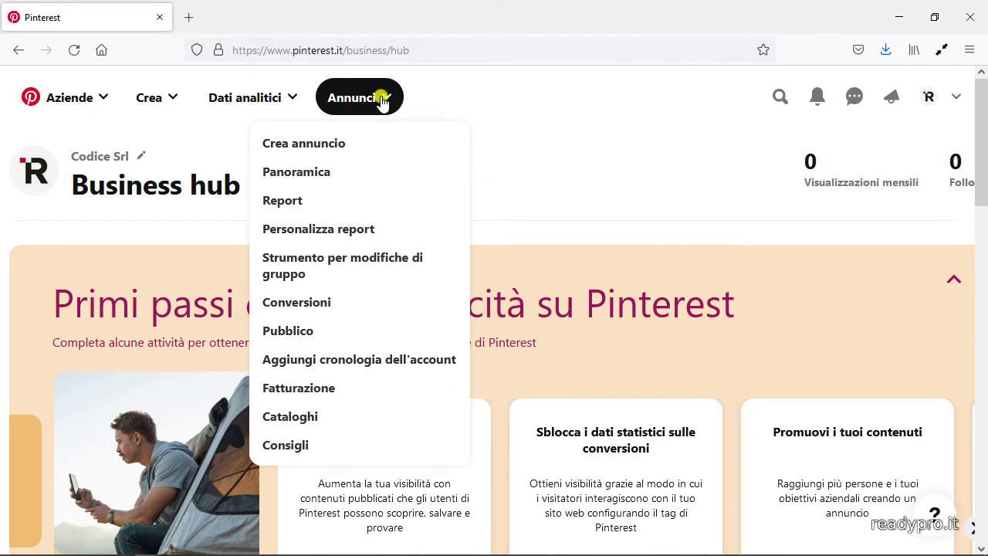
left_click(401, 423)
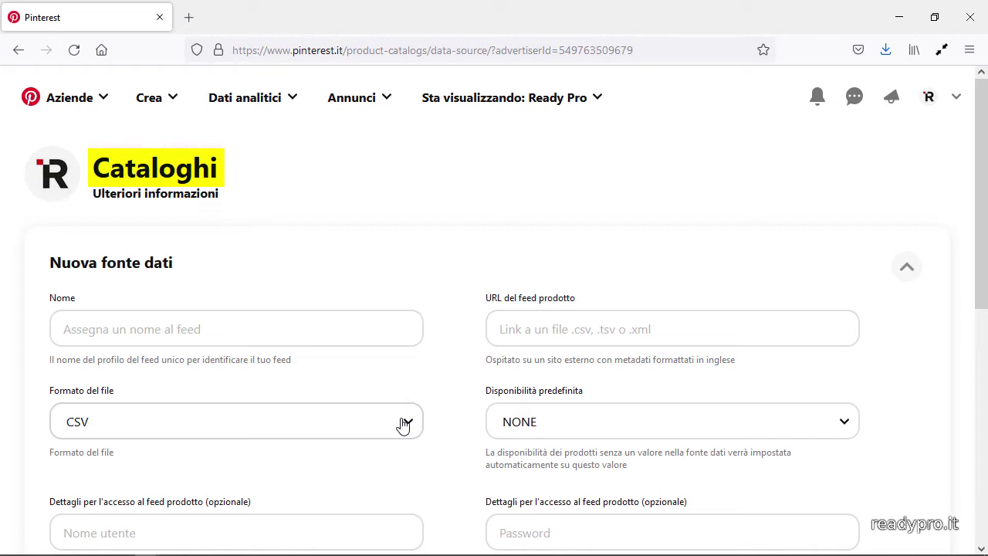
- Name the data source 'Feed Articoli' and paste the Ready Pro feed page address as its URL
left_click(394, 335)
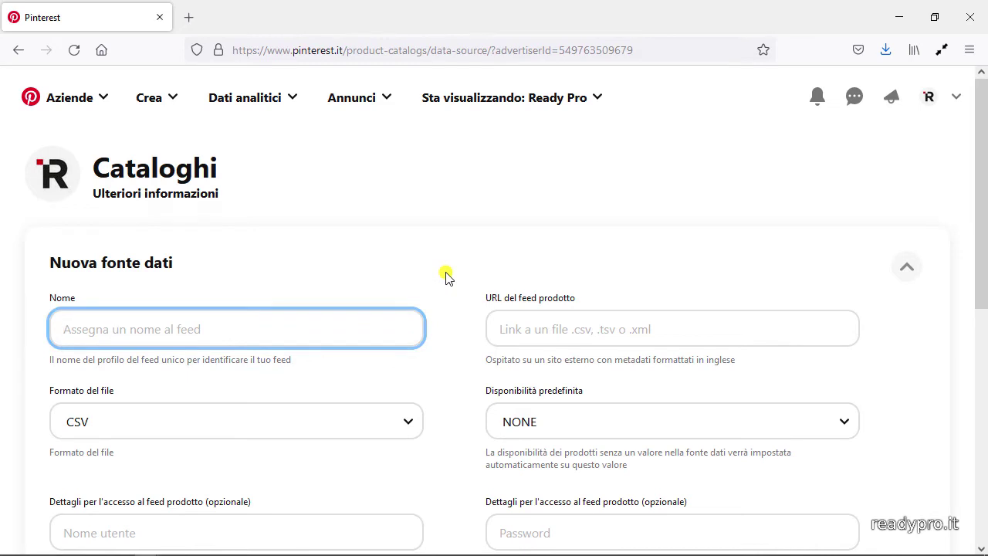
type("Feed Articoli")
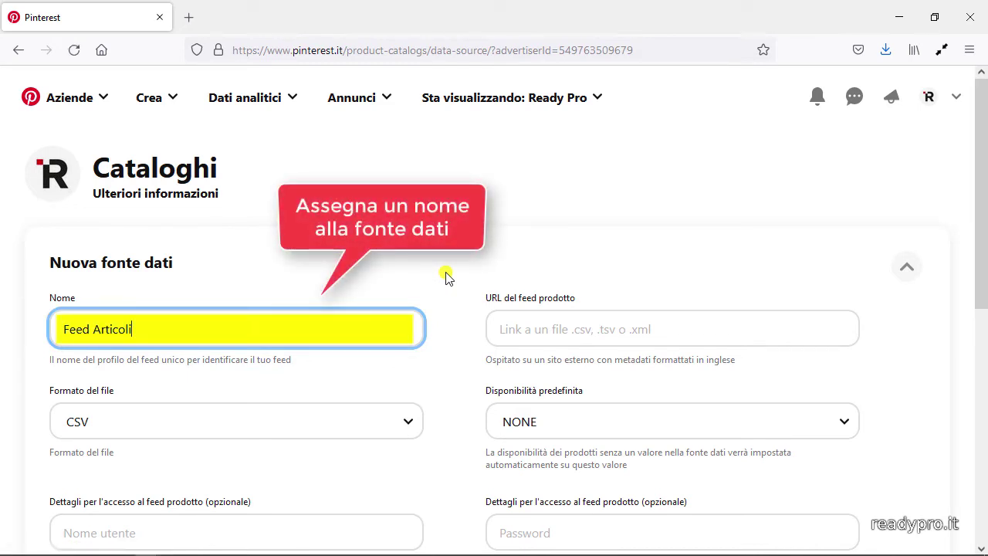
left_click(809, 327)
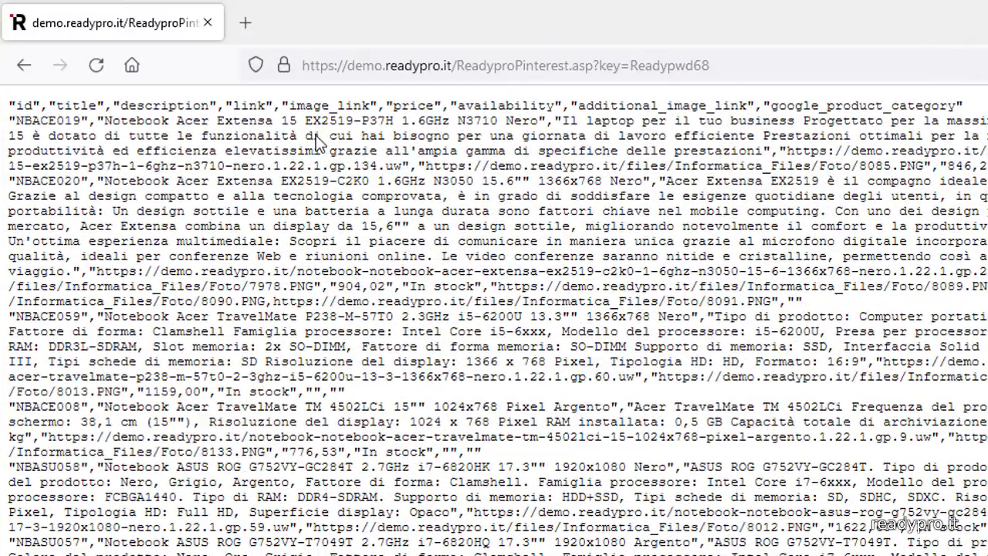
left_click_drag(304, 66, 725, 60)
right_click(700, 69)
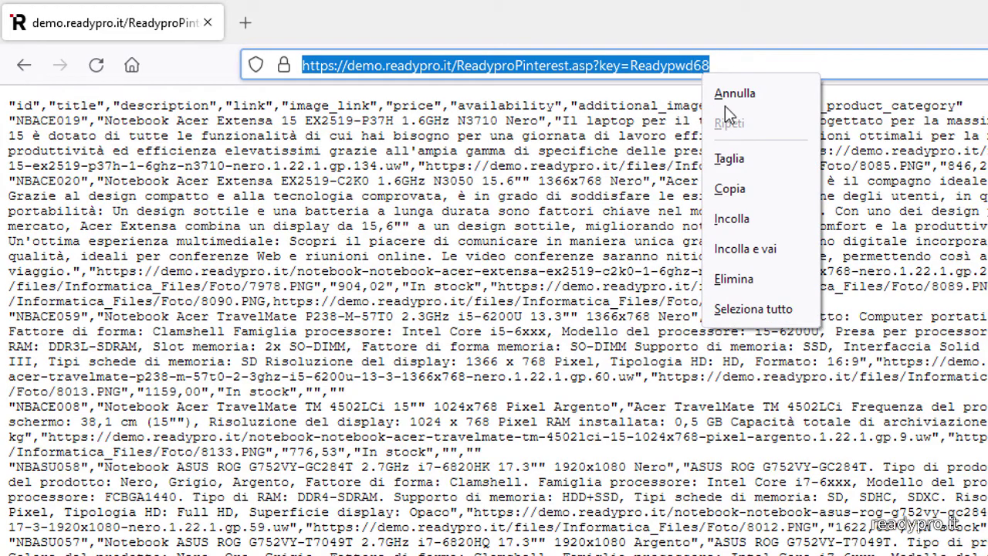
left_click(781, 191)
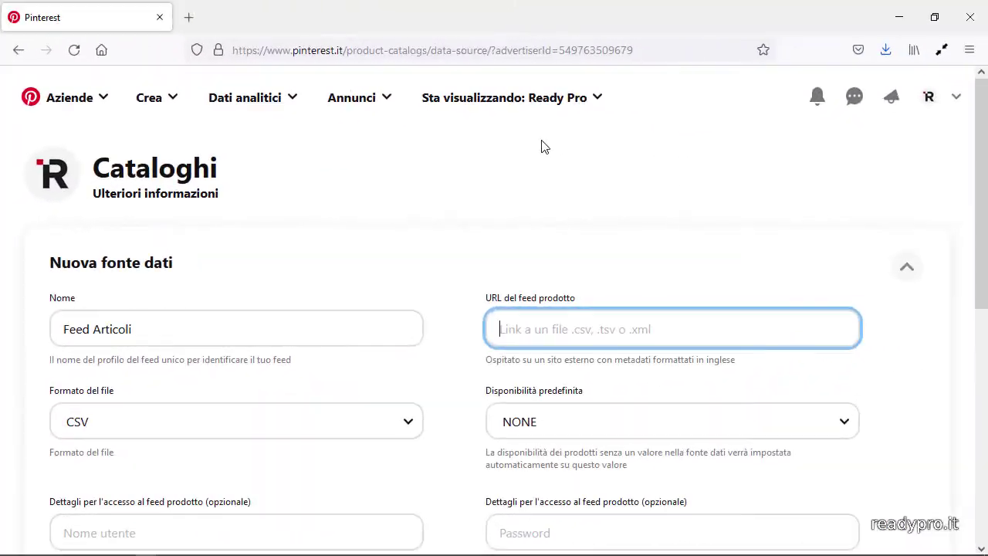
right_click(800, 327)
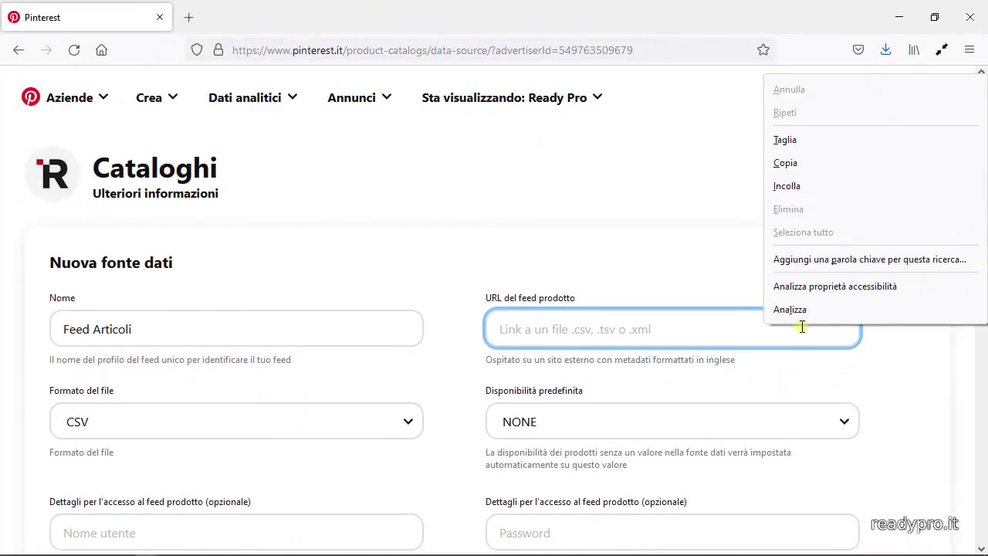
left_click(788, 186)
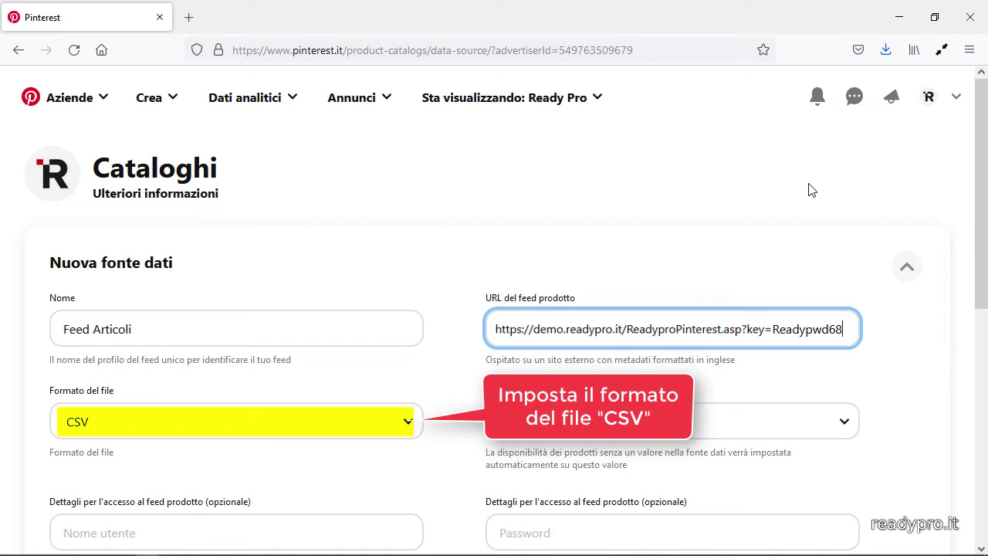
- Set the data source's country or region to Italia (Italia)
scroll(810, 190, "down", 3)
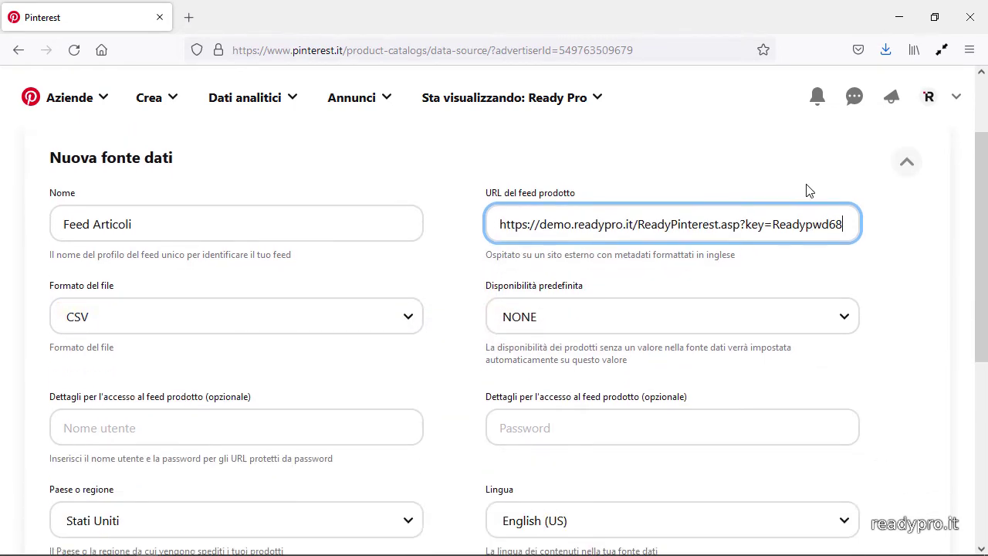
scroll(807, 190, "down", 2)
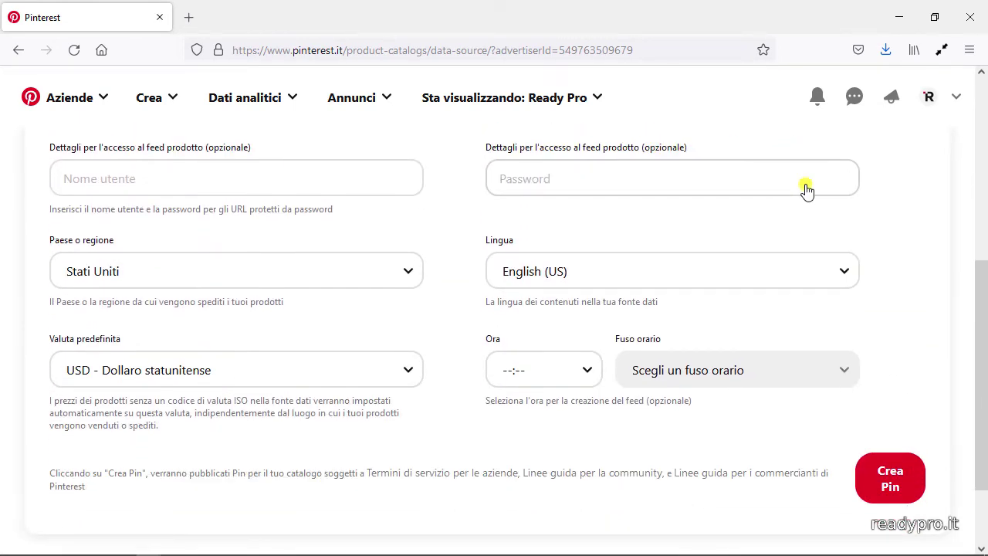
left_click(397, 270)
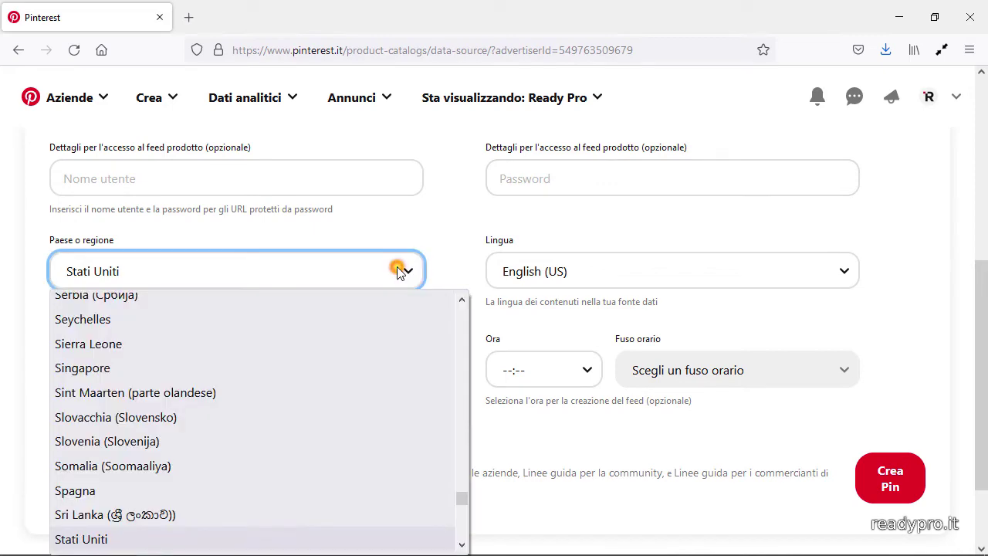
left_click_drag(463, 496, 461, 419)
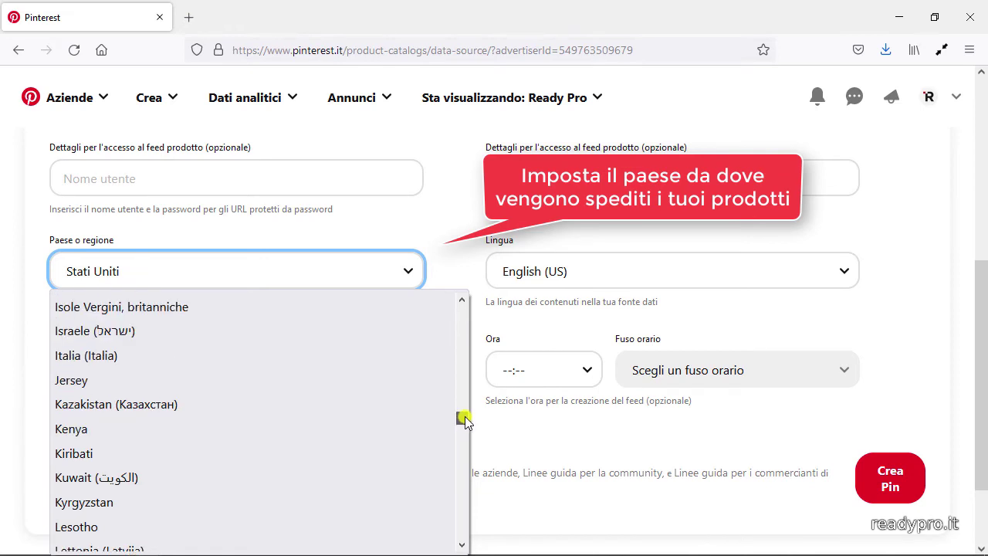
left_click(340, 356)
- Set the content language to Italiano
left_click(613, 274)
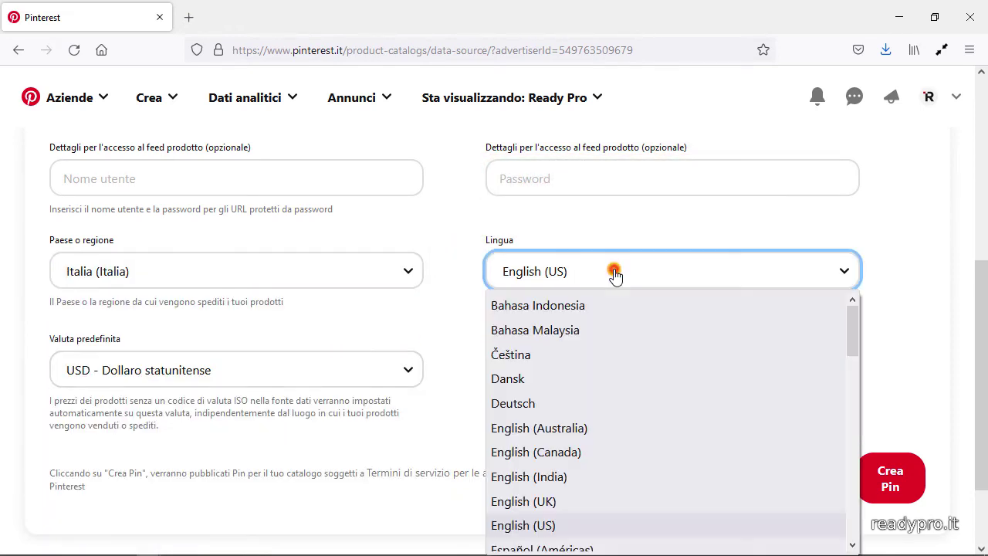
left_click_drag(851, 324, 853, 403)
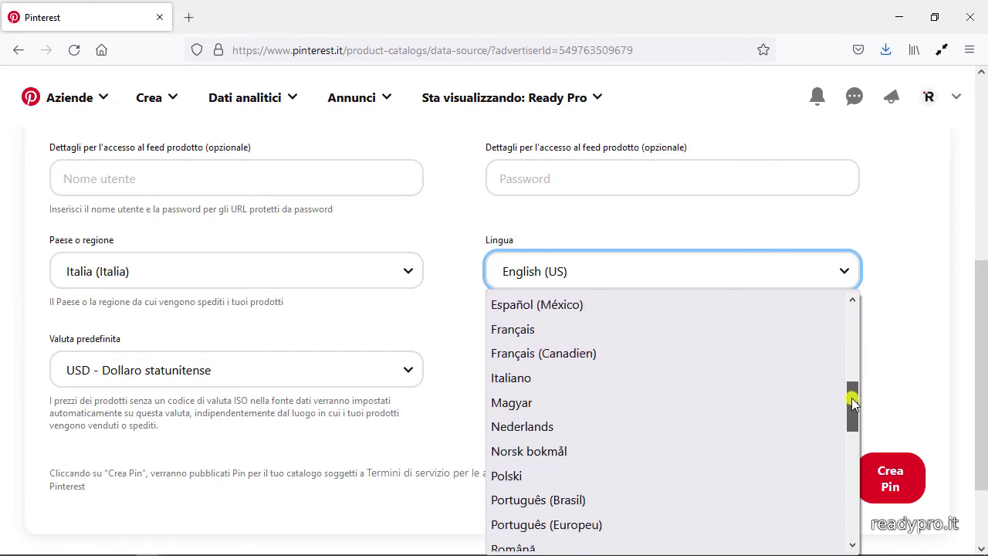
left_click(708, 380)
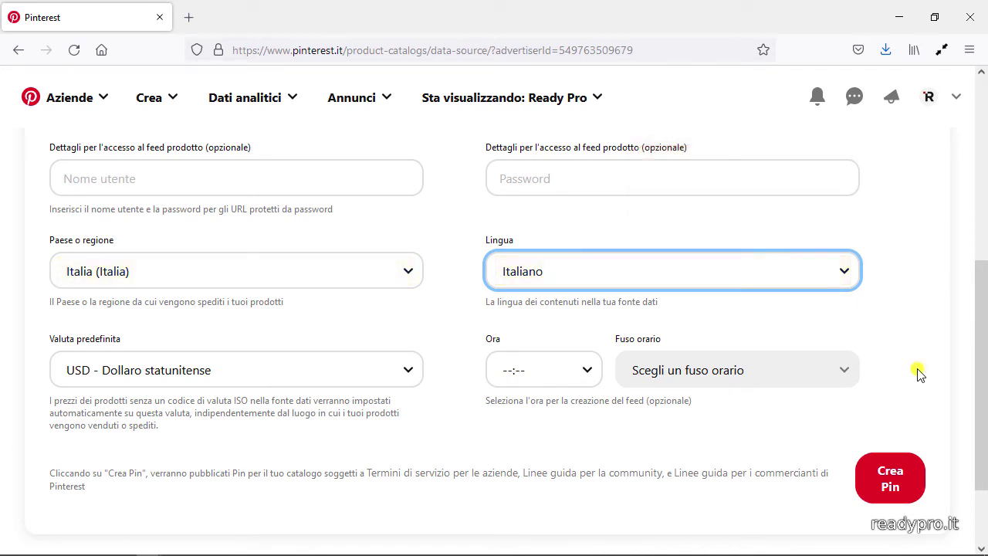
- Choose EUR - Euro (Eurozona) as the default currency
left_click(405, 371)
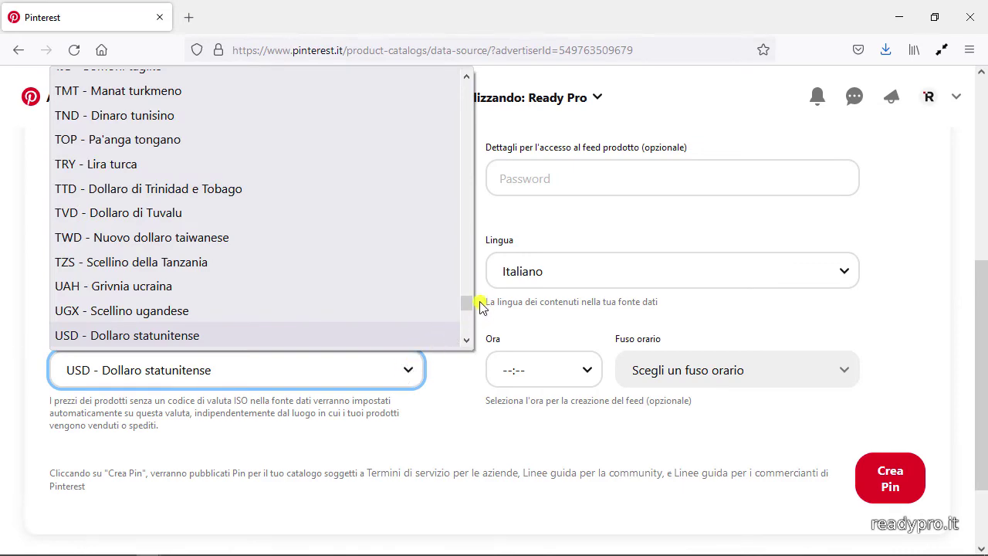
scroll(468, 301, "up", 1)
left_click_drag(468, 301, 459, 148)
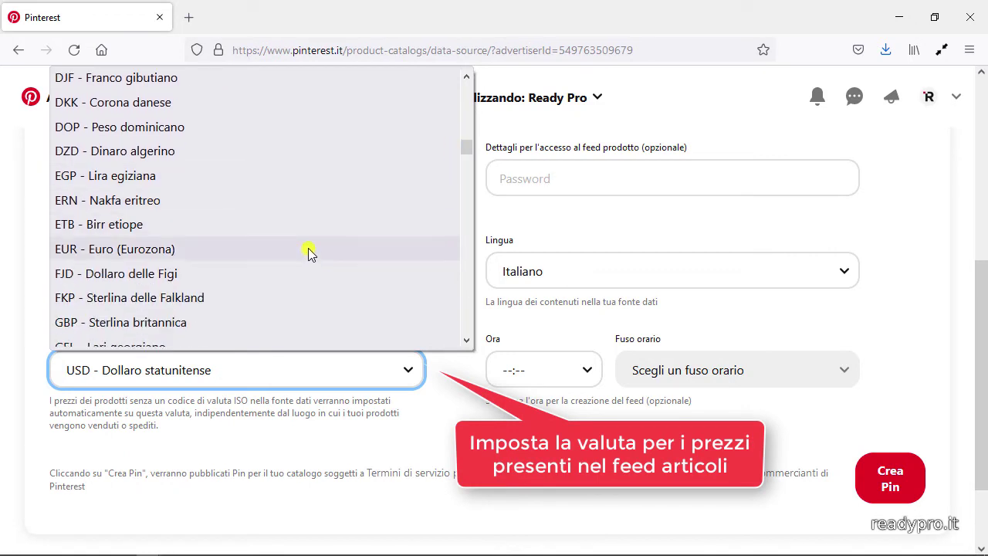
key("Escape")
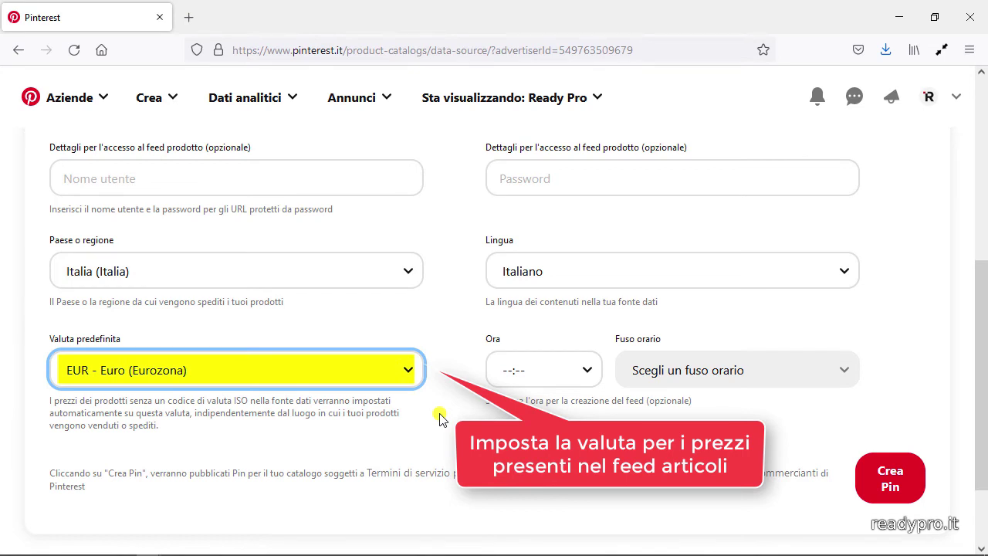
- Set the feed creation time to 17:45
left_click(580, 372)
left_click_drag(595, 100, 594, 282)
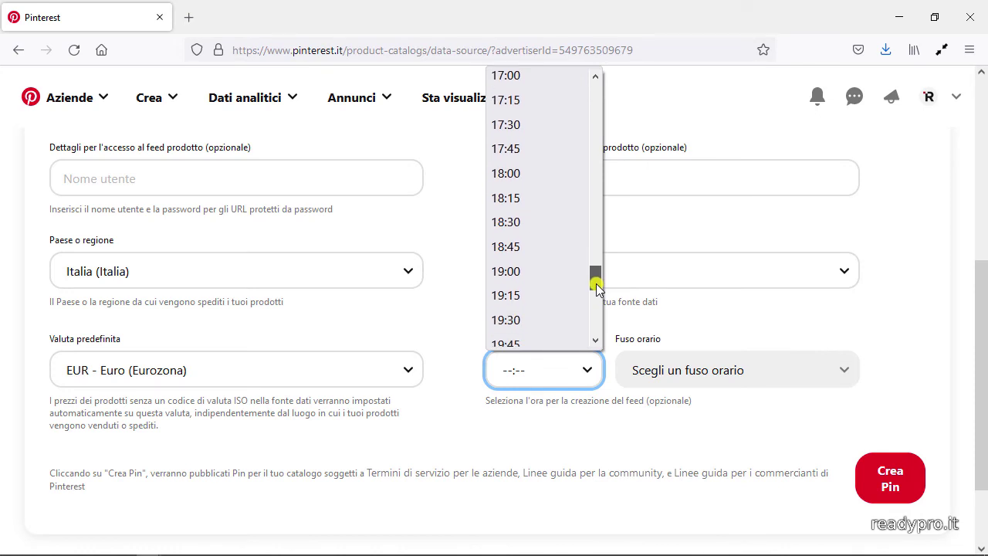
left_click(554, 150)
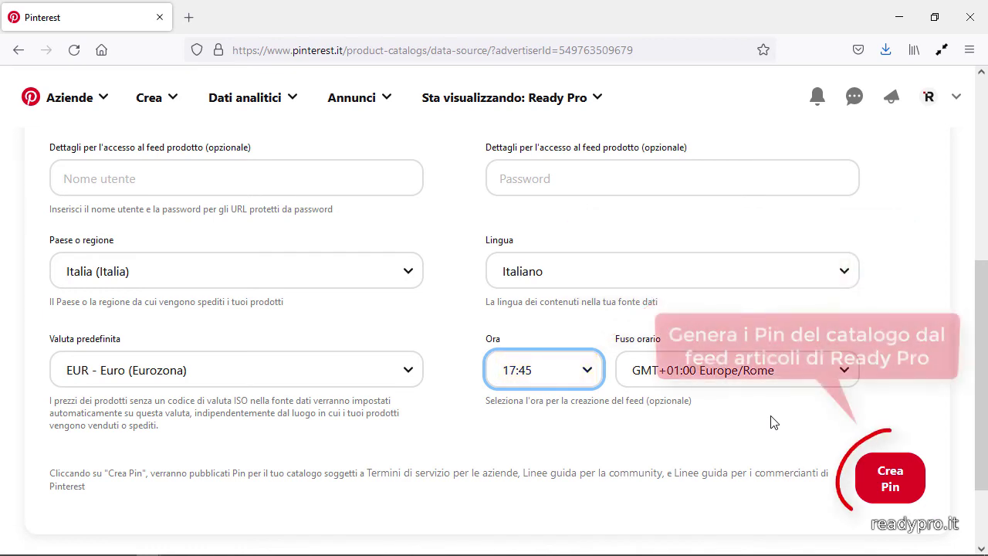
- Create the catalog Pins from the feed and confirm the completed validation with Continua
left_click(771, 416)
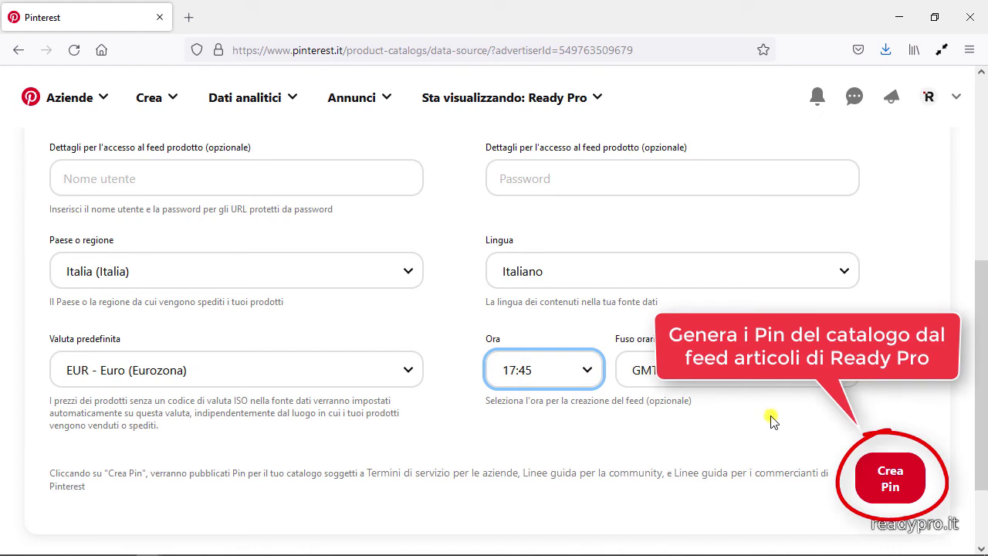
left_click(897, 484)
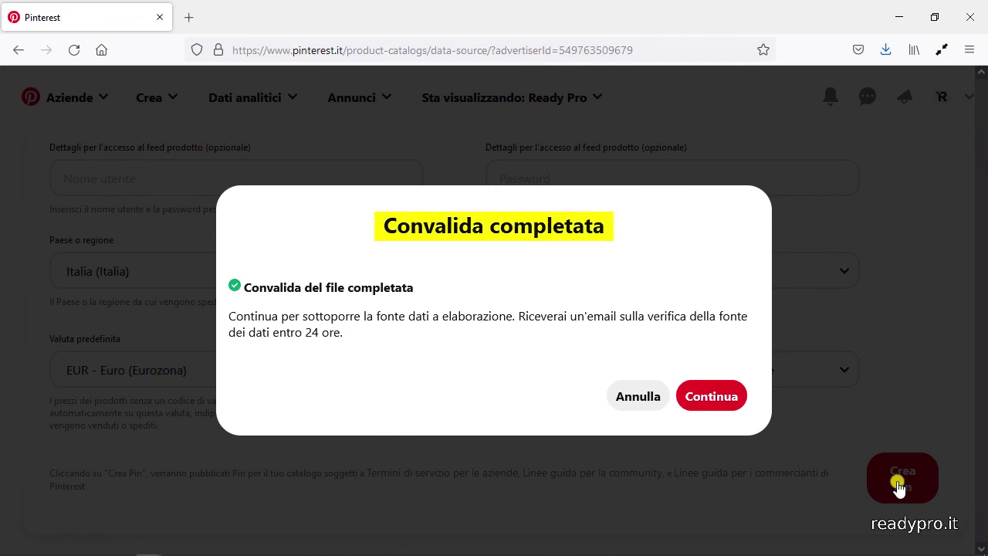
left_click(711, 395)
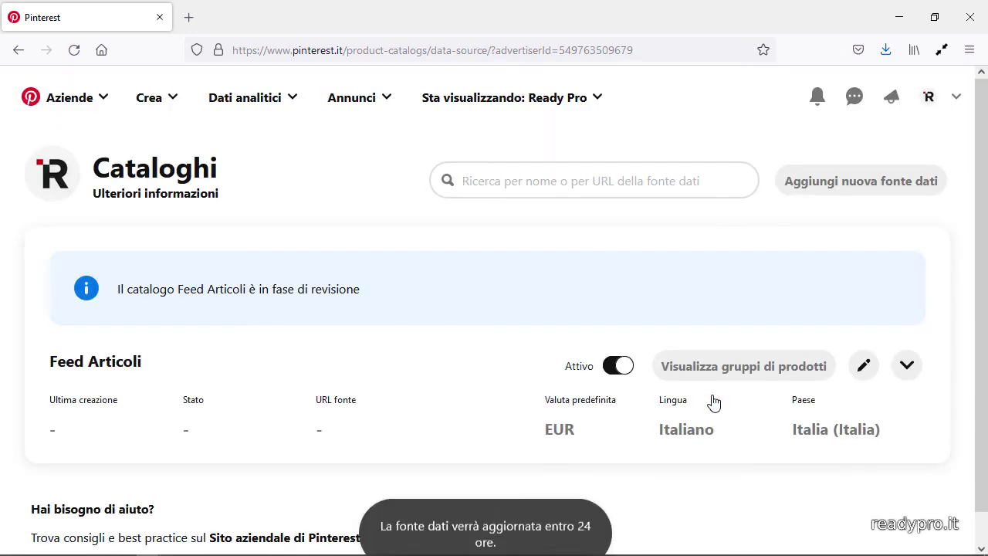